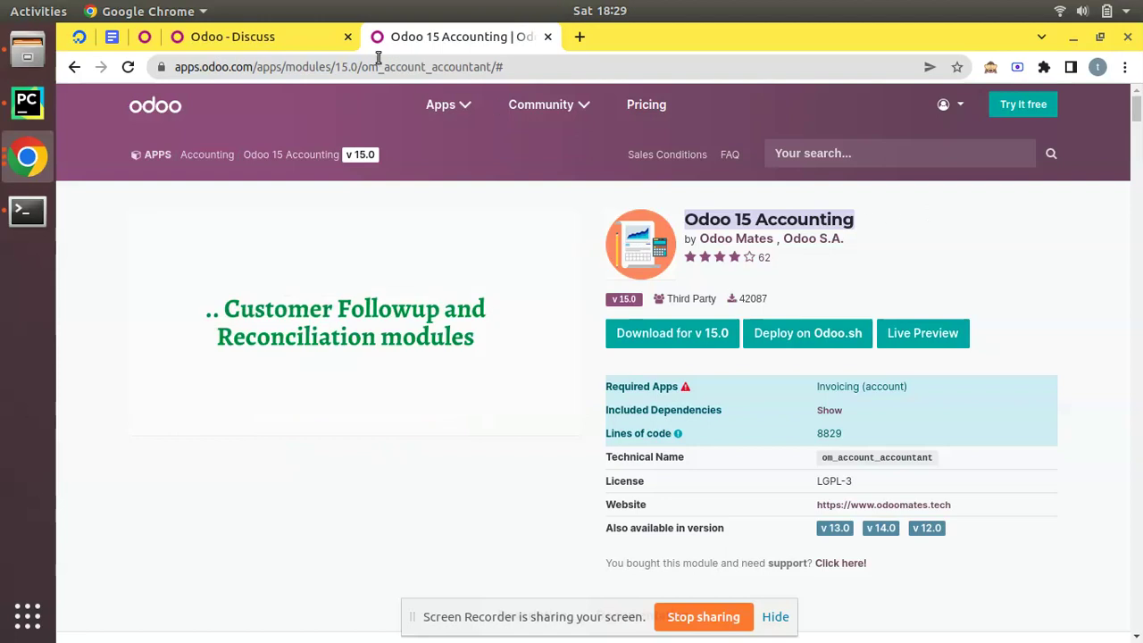
# Step: Switch to the Odoo Discuss tab showing the server's empty inbox
pyautogui.click(260, 48)
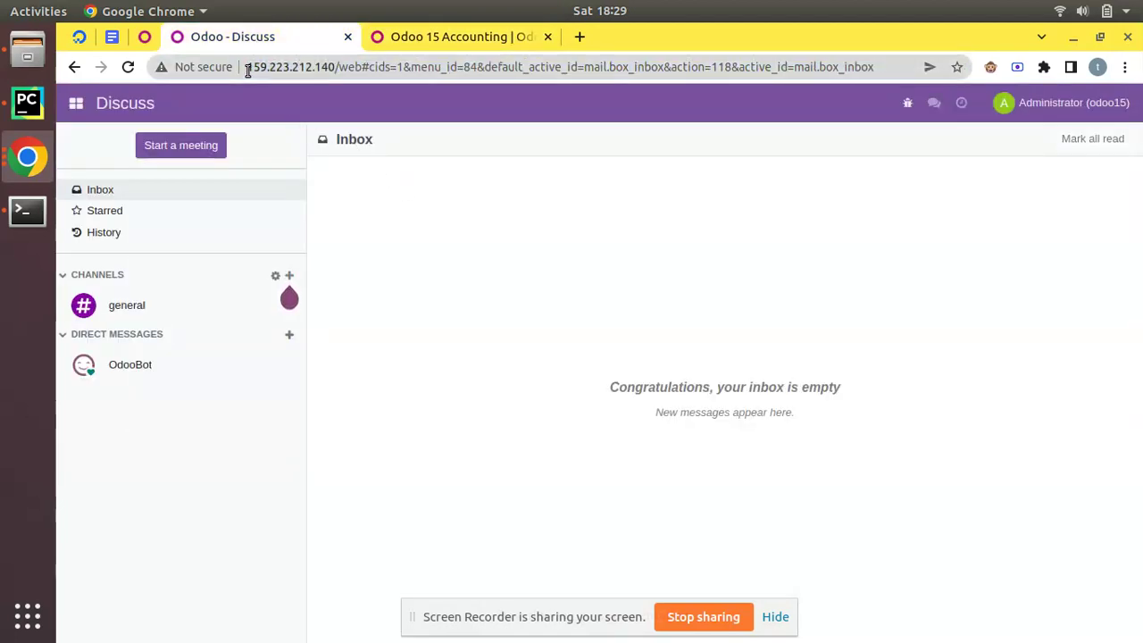
# Step: Go back to the Odoo 15 Accounting tab, then show the Videos folder in Files
pyautogui.click(400, 40)
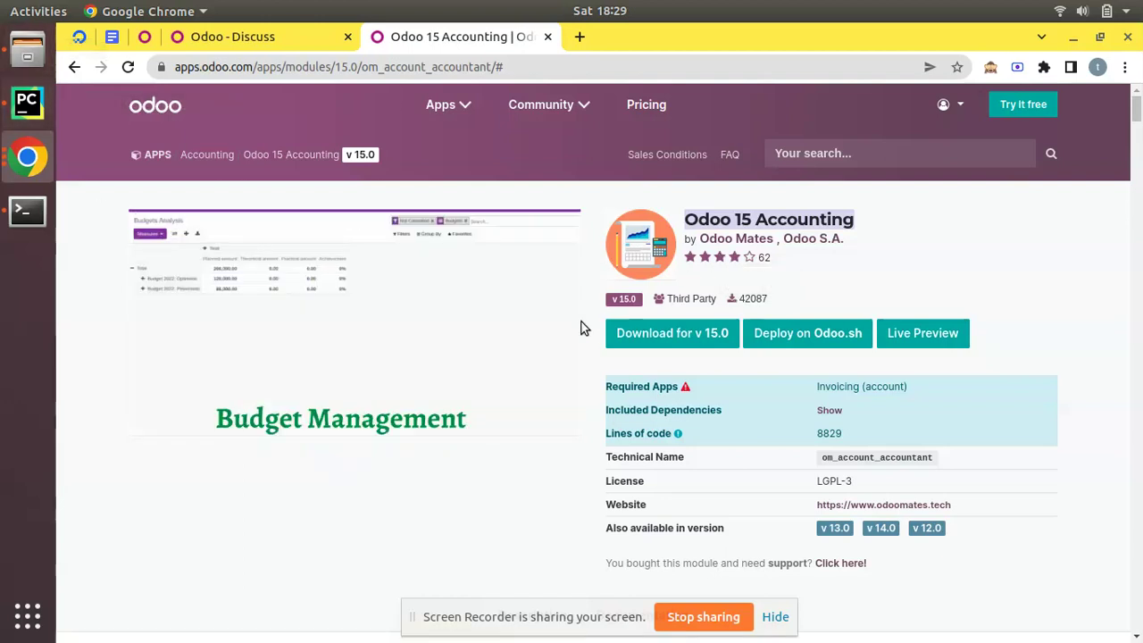
pyautogui.click(27, 51)
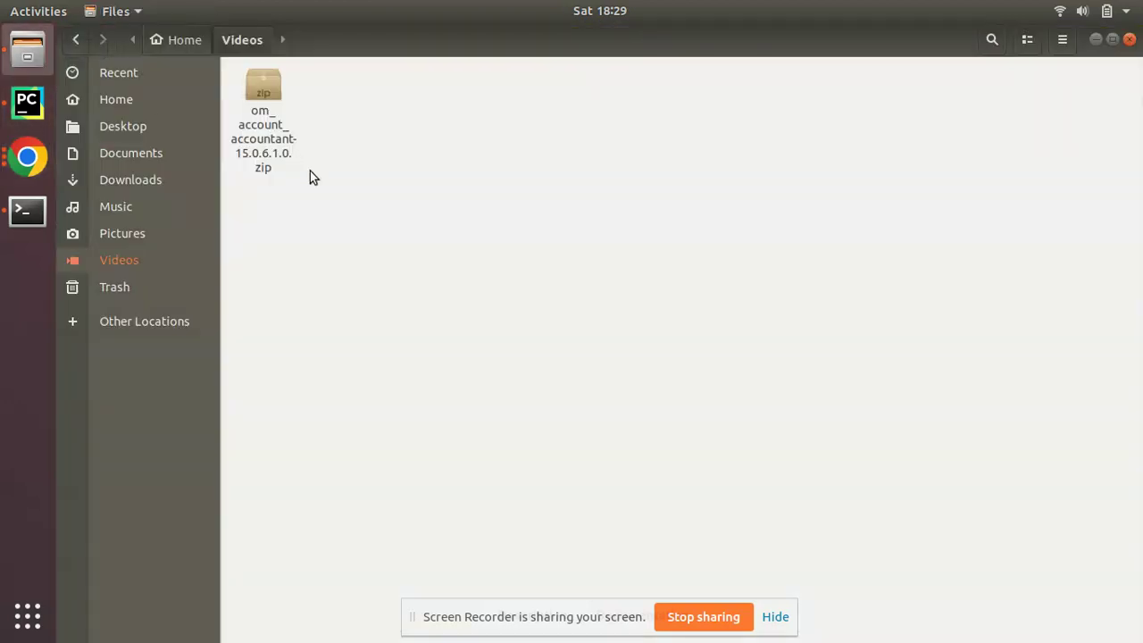
# Step: Extract om_account_accountant-15.0.6.1.0.zip in place, select the new folder, and return to Chrome
pyautogui.rightClick(257, 93)
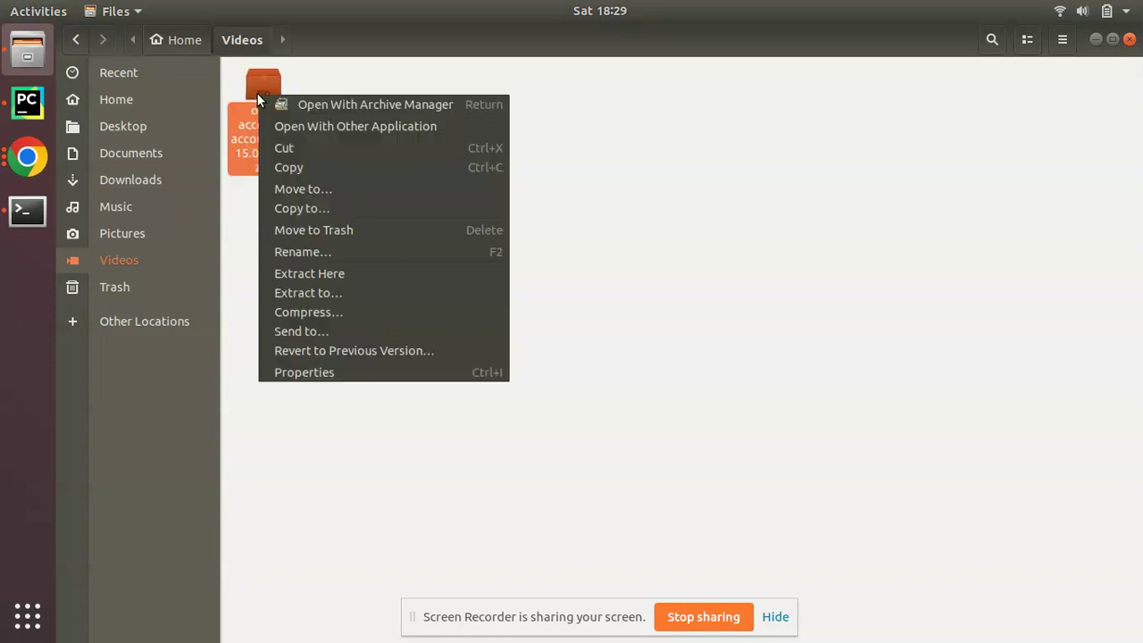
pyautogui.click(341, 273)
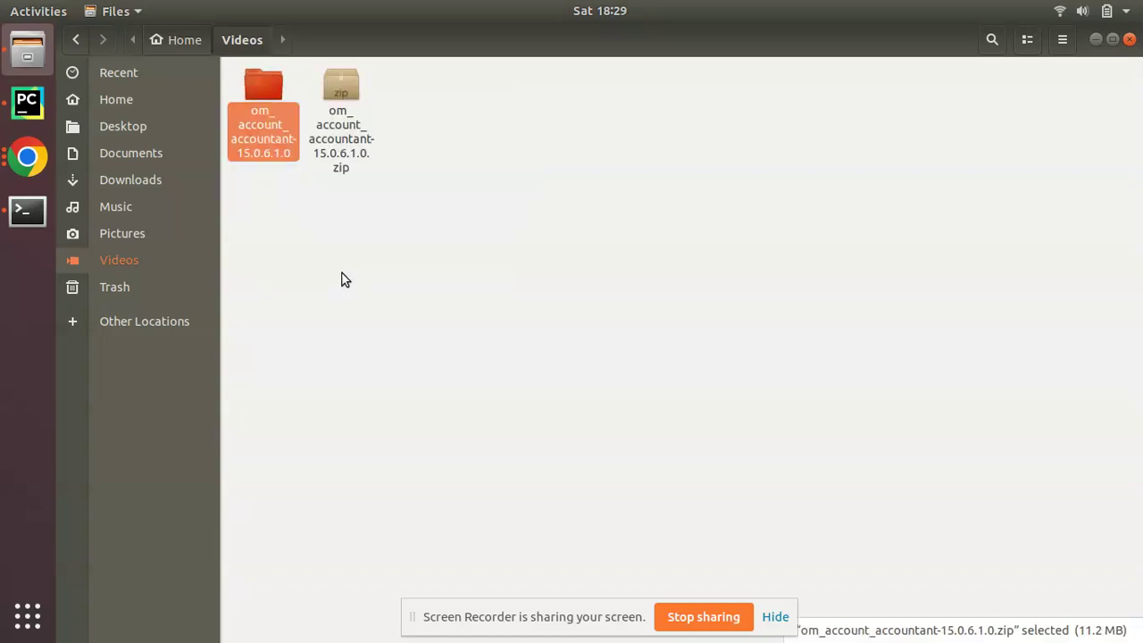
pyautogui.click(334, 211)
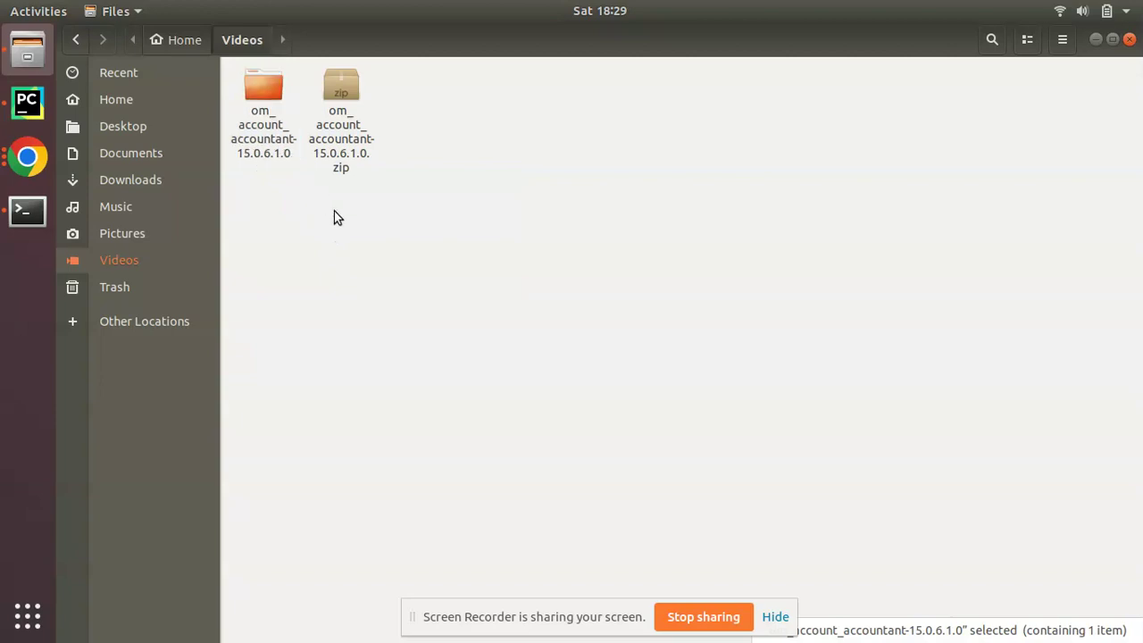
pyautogui.click(277, 129)
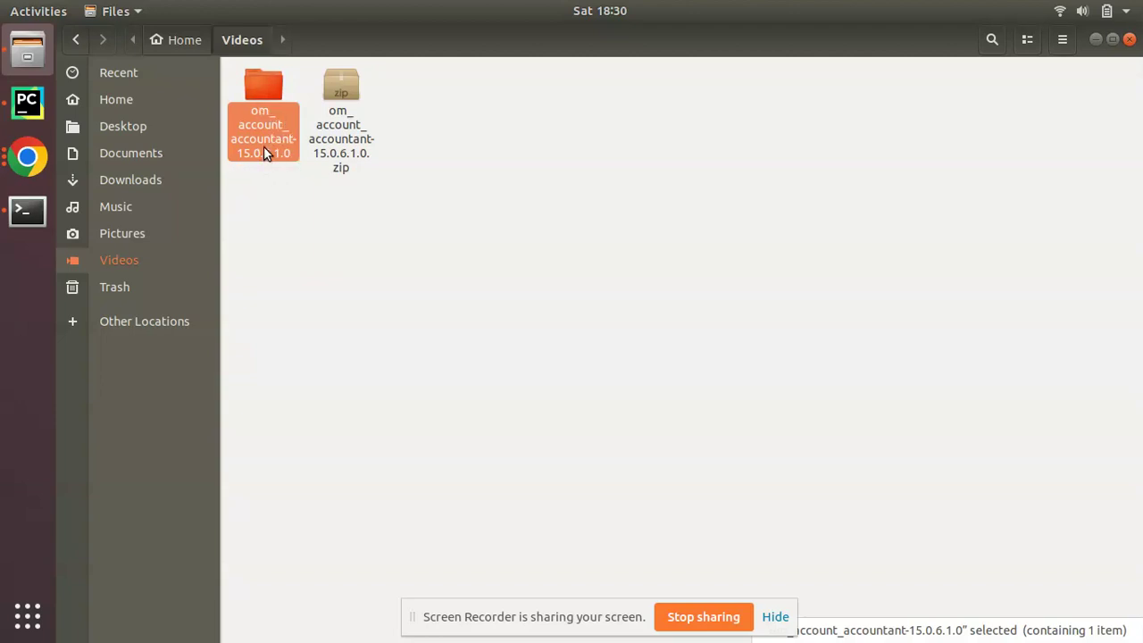
pyautogui.click(9, 159)
pyautogui.click(96, 117)
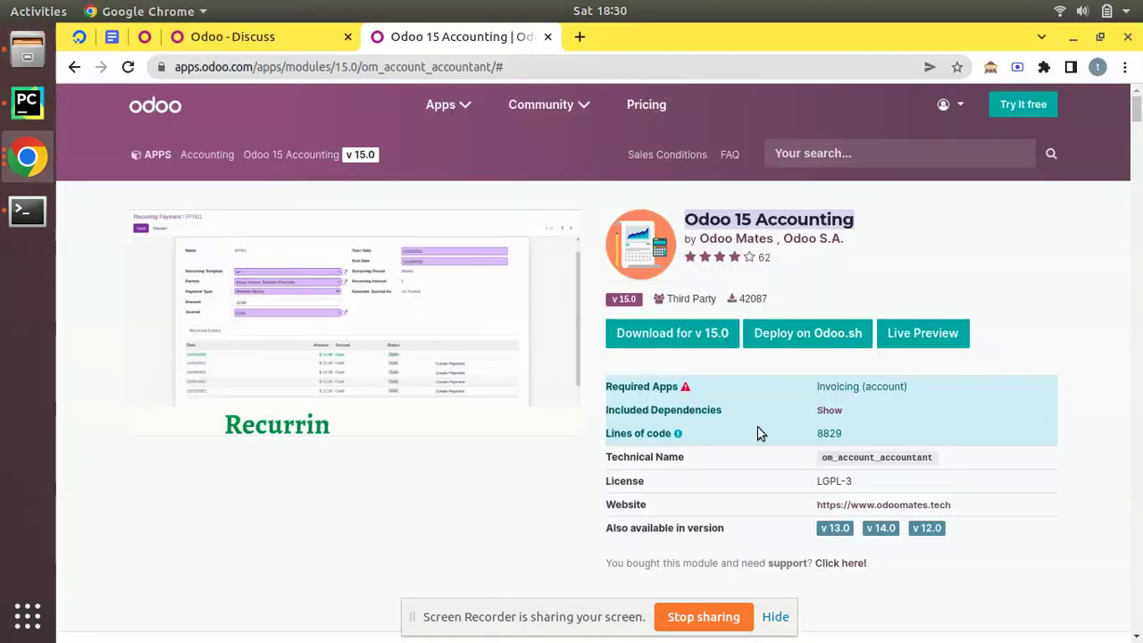
# Step: Expand and collapse the Included Dependencies list, then go back to the Videos folder
pyautogui.click(827, 410)
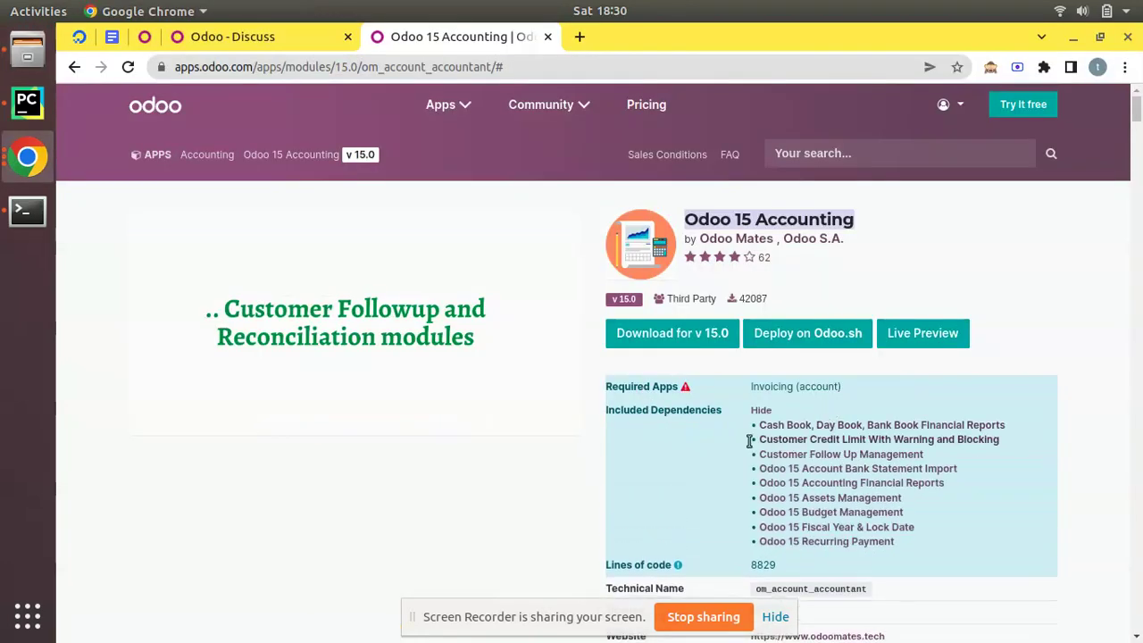
pyautogui.click(760, 410)
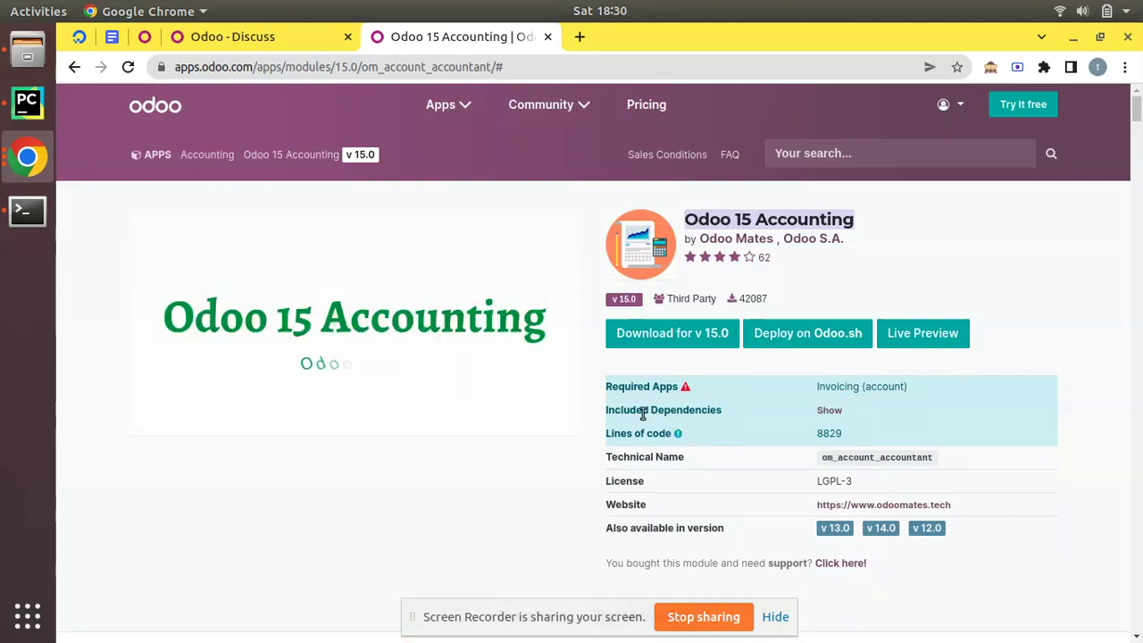
pyautogui.click(27, 51)
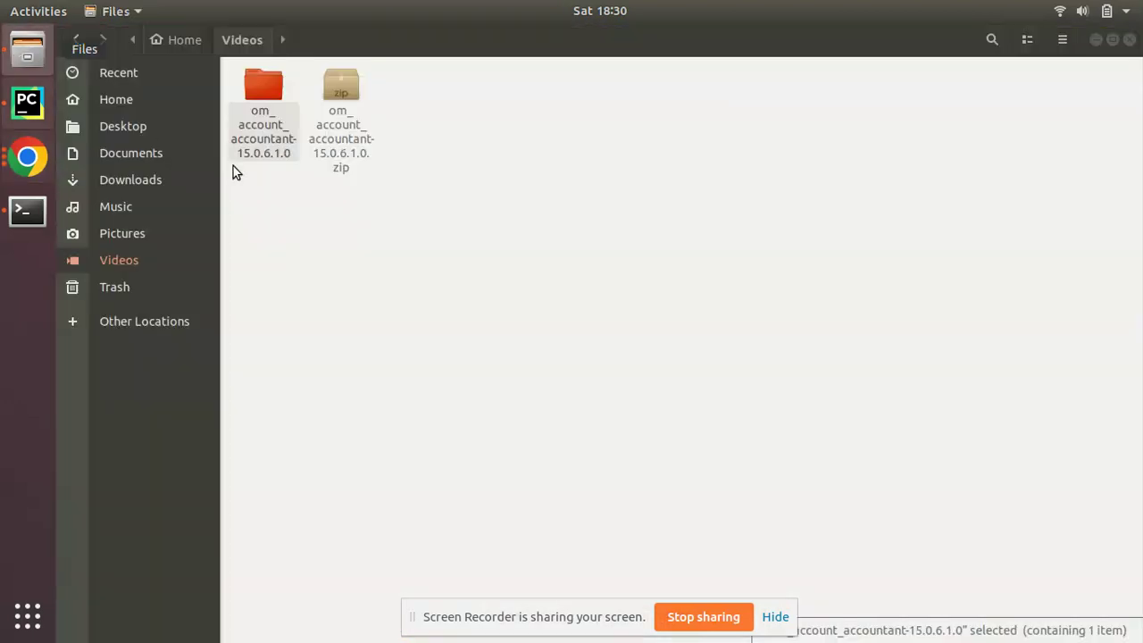
# Step: Open the extracted folder to view its ten module folders, then bring up the server terminal
pyautogui.doubleClick(286, 150)
pyautogui.moveTo(237, 81); pyautogui.dragTo(265, 71)
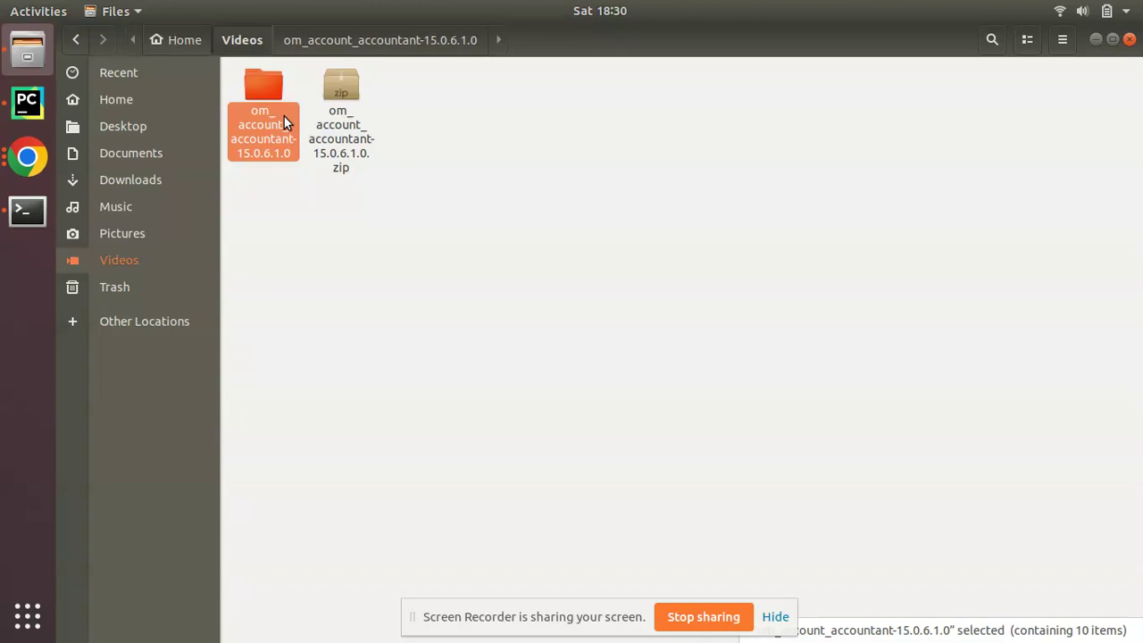
pyautogui.doubleClick(274, 100)
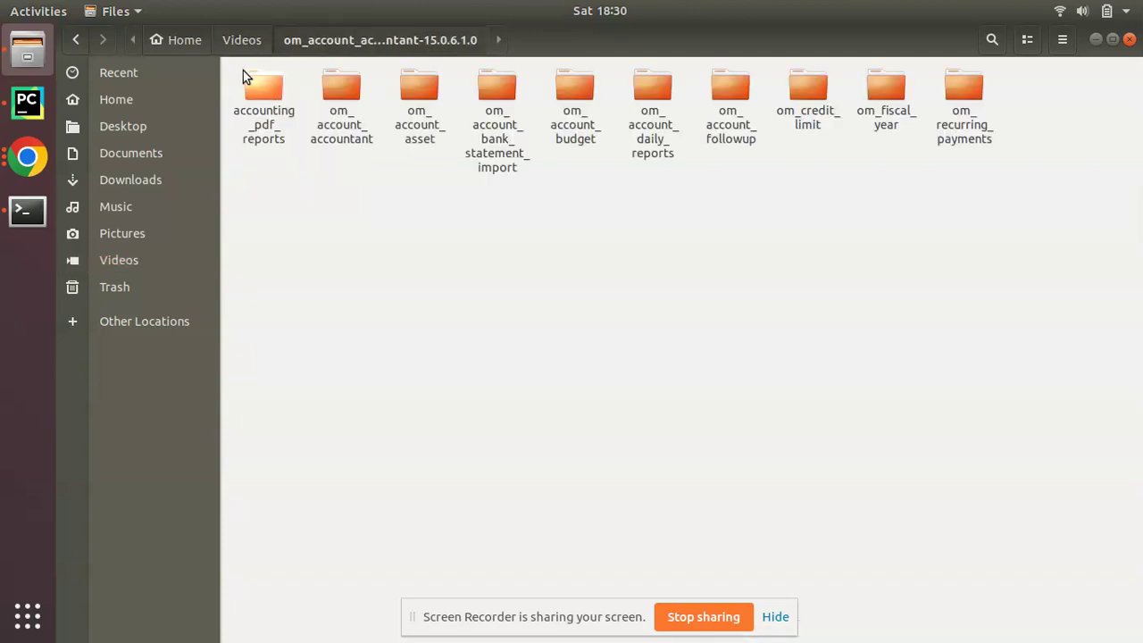
pyautogui.moveTo(243, 72); pyautogui.dragTo(1103, 153)
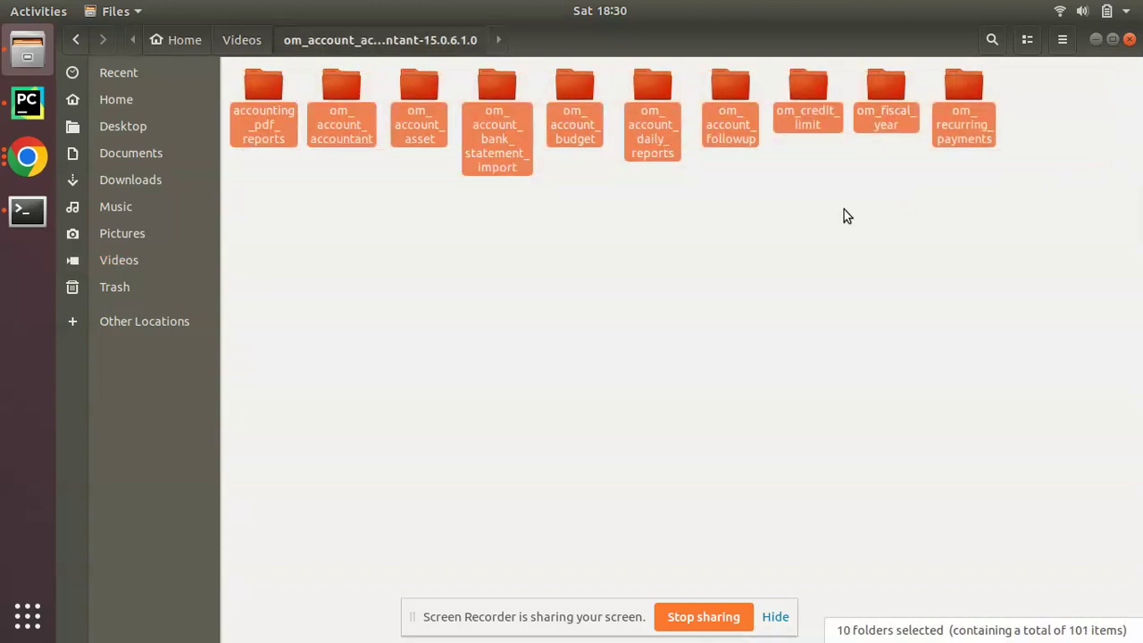
pyautogui.click(561, 274)
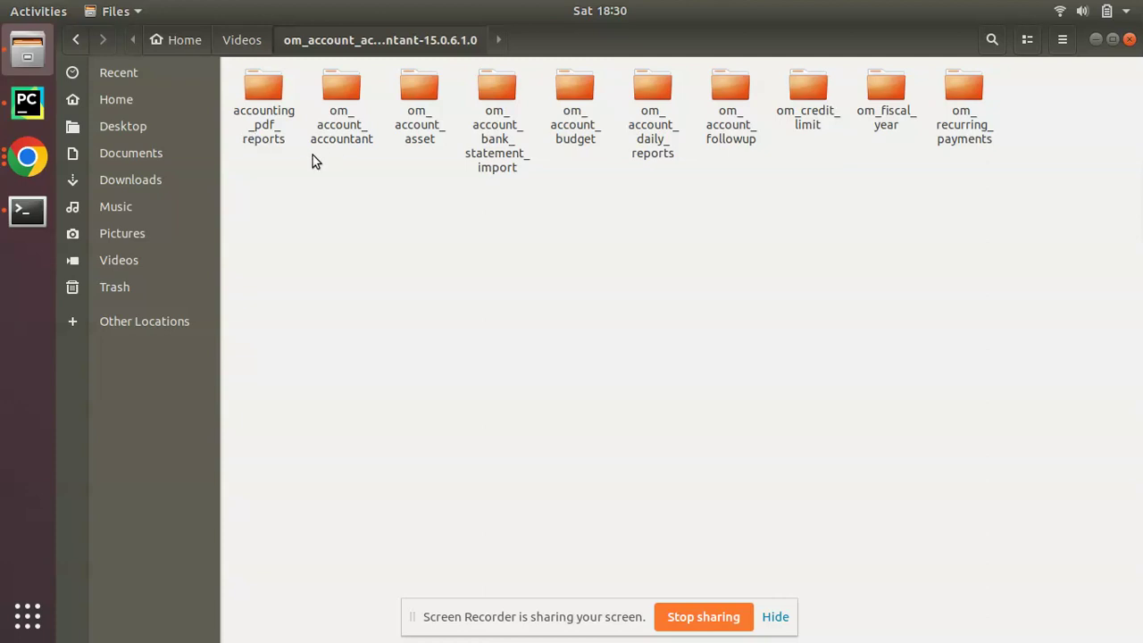
pyautogui.click(34, 219)
pyautogui.moveTo(427, 138); pyautogui.dragTo(544, 182)
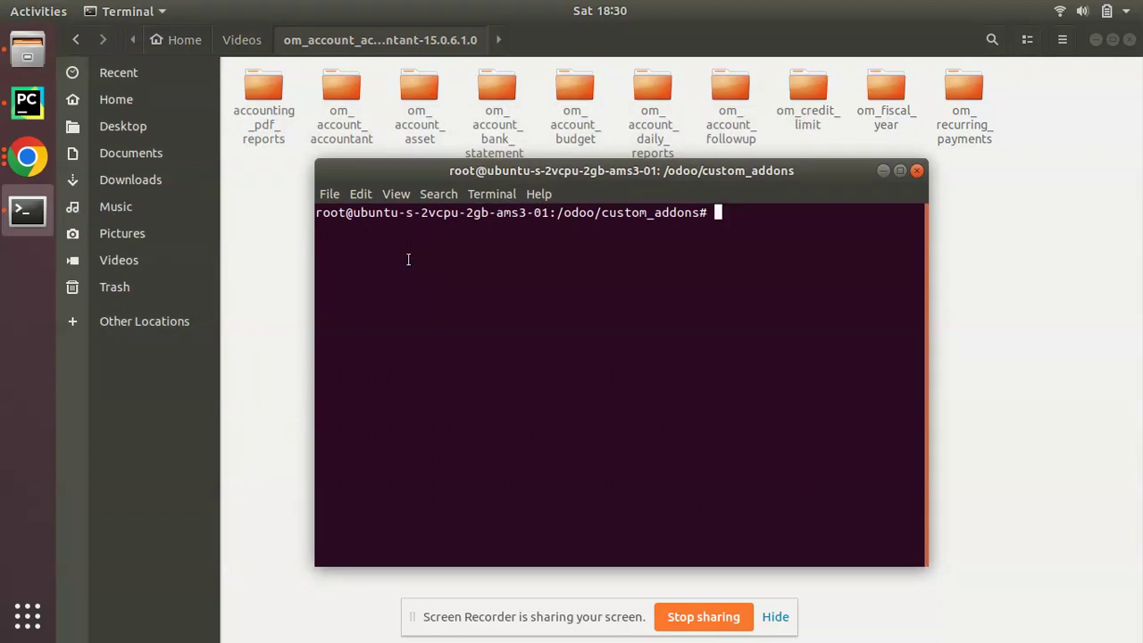
# Step: Run ls in /odoo/custom_addons to confirm it is empty, and highlight that path
pyautogui.write('ls')
pyautogui.press('Return')
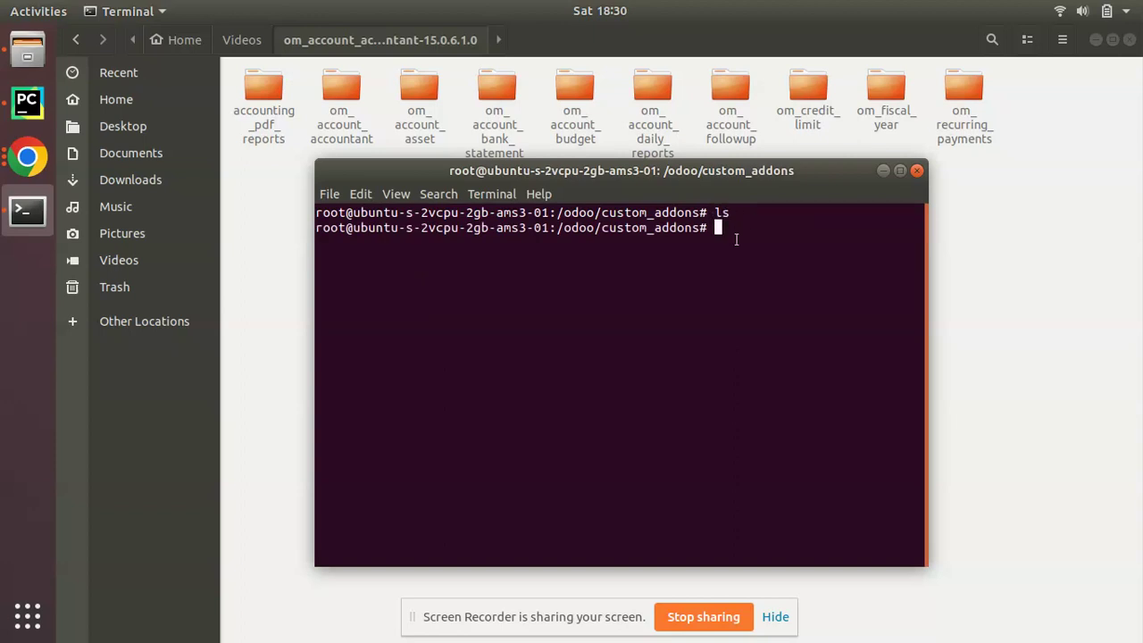
pyautogui.moveTo(556, 229); pyautogui.dragTo(703, 234)
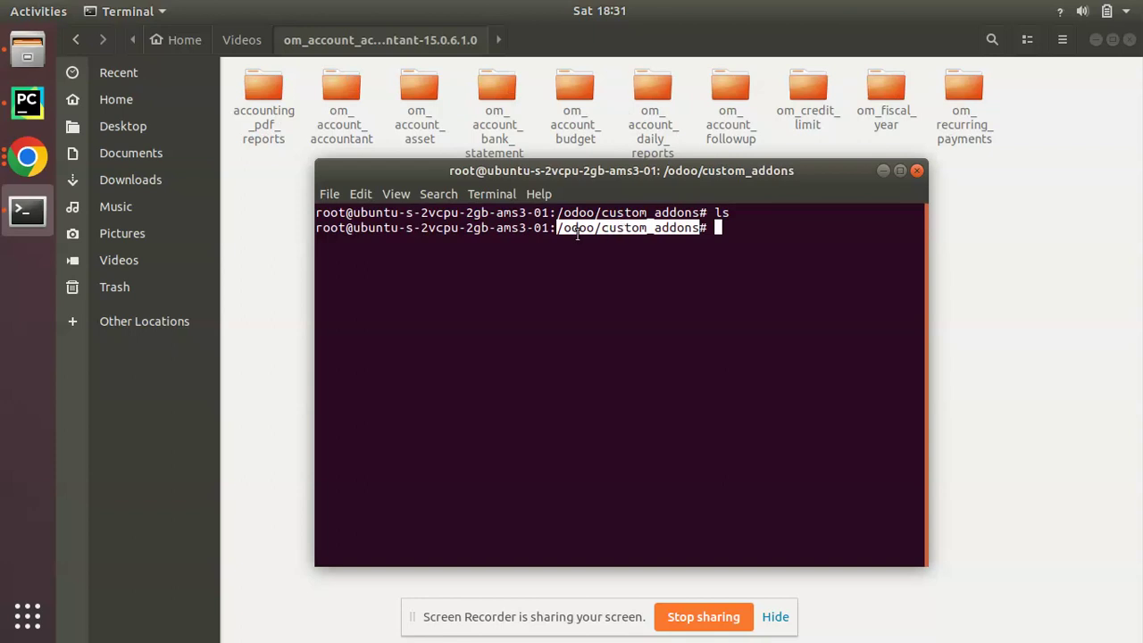
pyautogui.moveTo(356, 174); pyautogui.dragTo(427, 367)
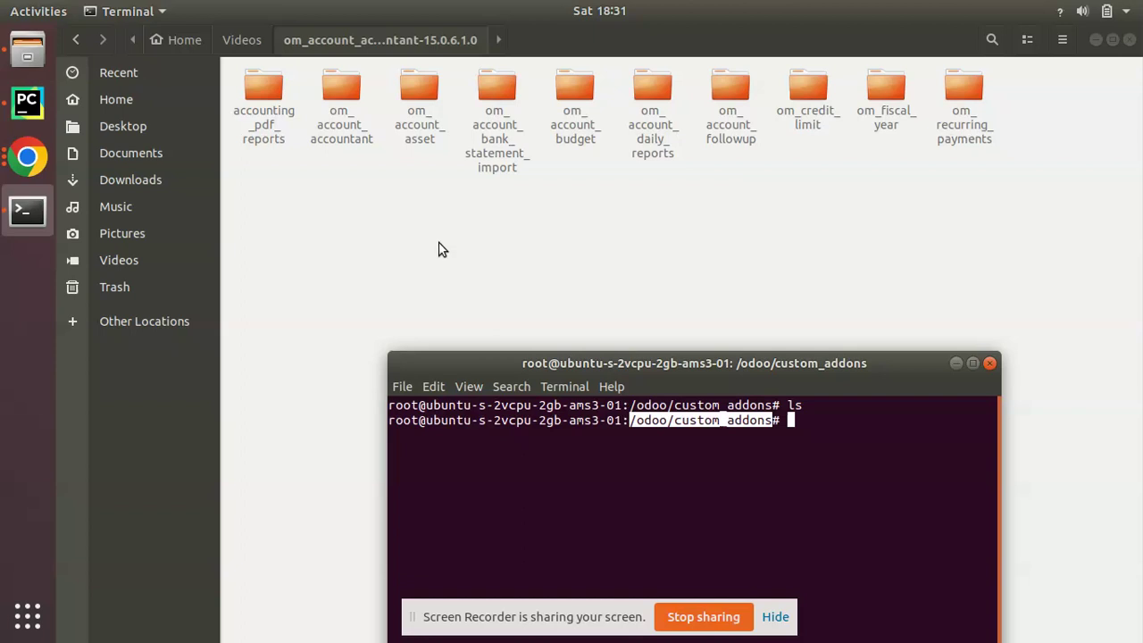
pyautogui.moveTo(475, 361); pyautogui.dragTo(444, 313)
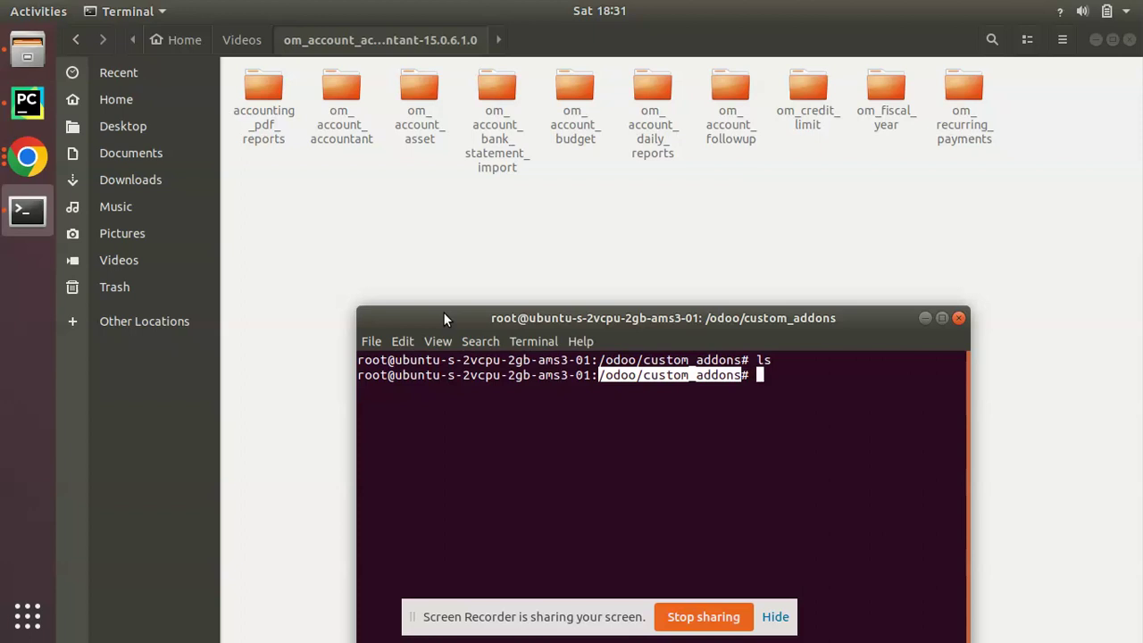
pyautogui.rightClick(380, 239)
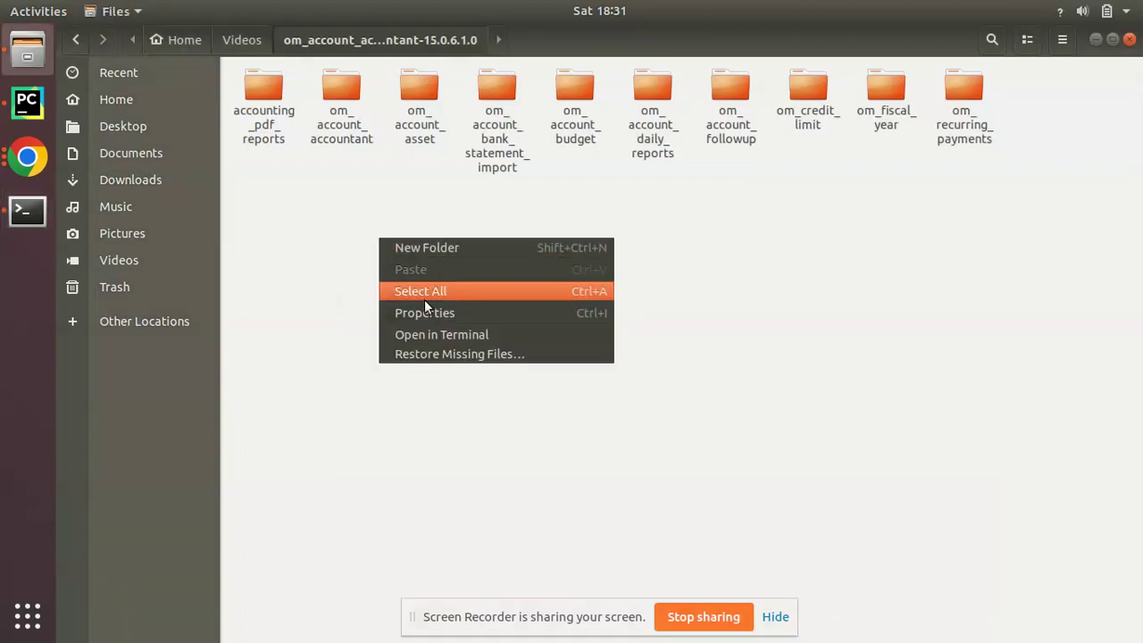
# Step: Open a local terminal in the extracted module folder and position it
pyautogui.click(449, 334)
pyautogui.moveTo(387, 82); pyautogui.dragTo(665, 356)
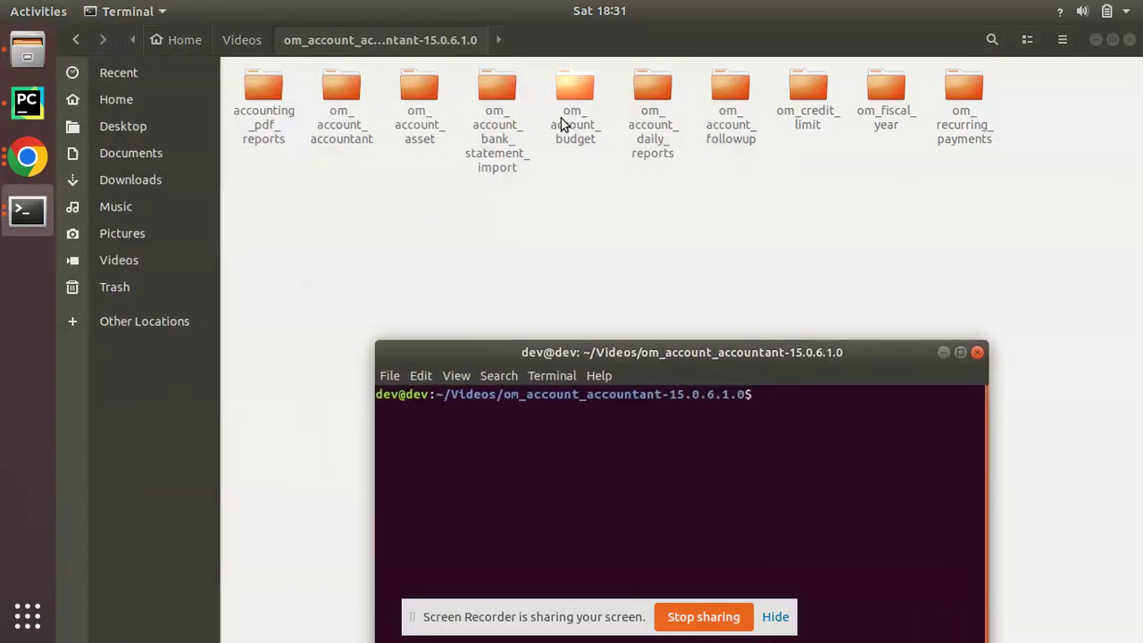
pyautogui.moveTo(689, 354); pyautogui.dragTo(639, 284)
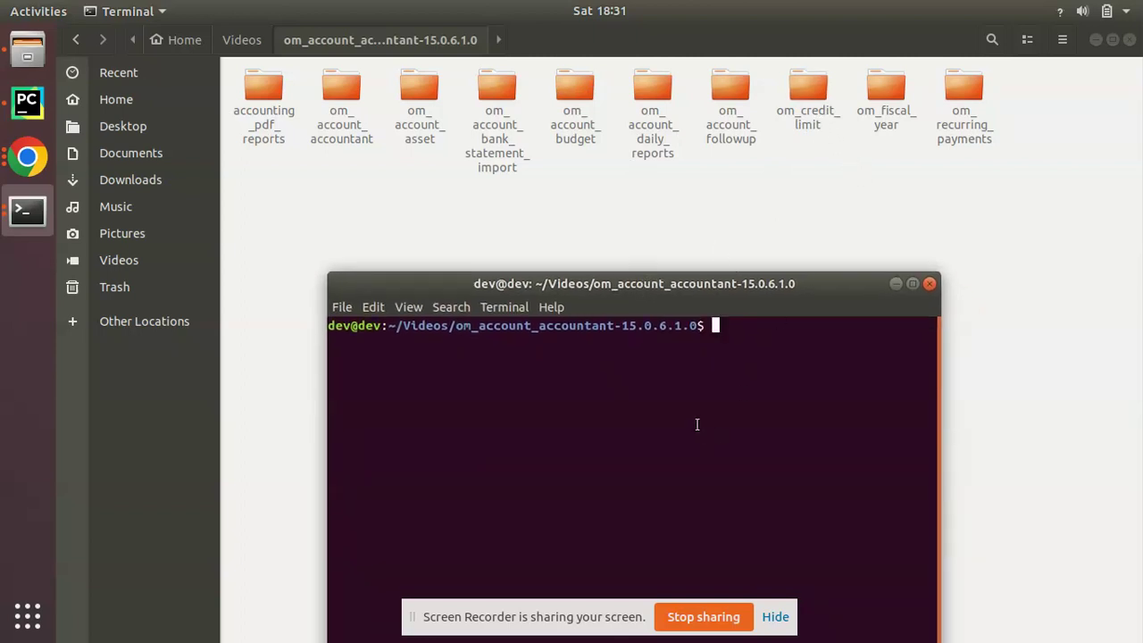
# Step: Begin the command 'sudo scp om_credit_limit/ root@' using Tab completion for the folder name
pyautogui.write('s')
pyautogui.write('o scp om_c')
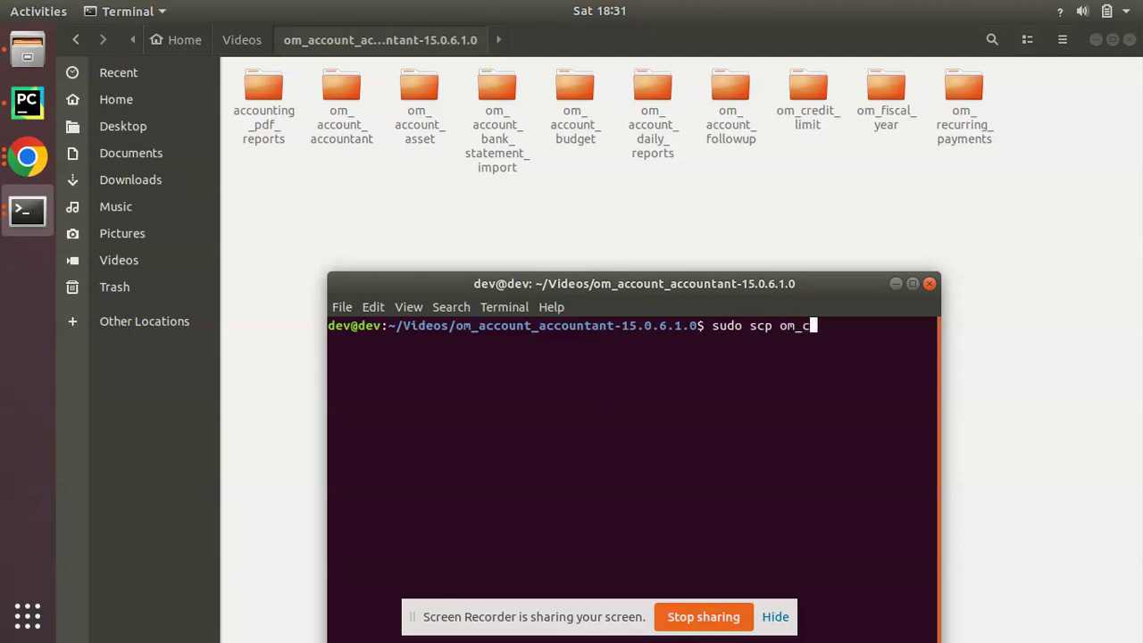
pyautogui.press('Tab')
pyautogui.write('root@')
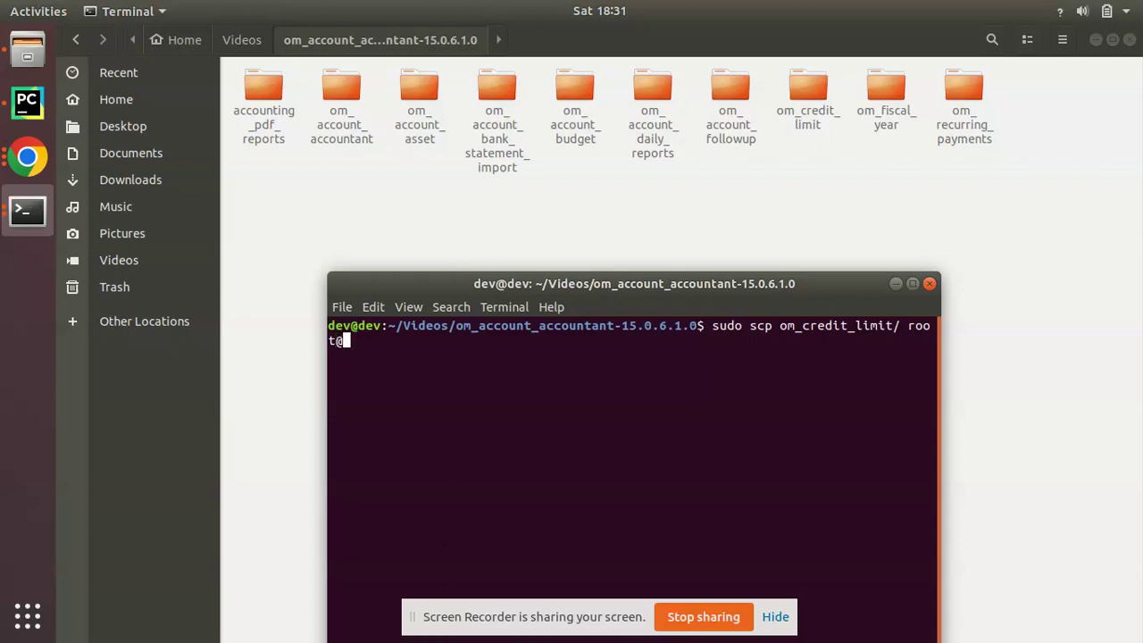
pyautogui.click(26, 157)
# Step: Copy the server IP 159.223.212.140 from the Discuss tab's address and return to the local terminal
pyautogui.click(185, 105)
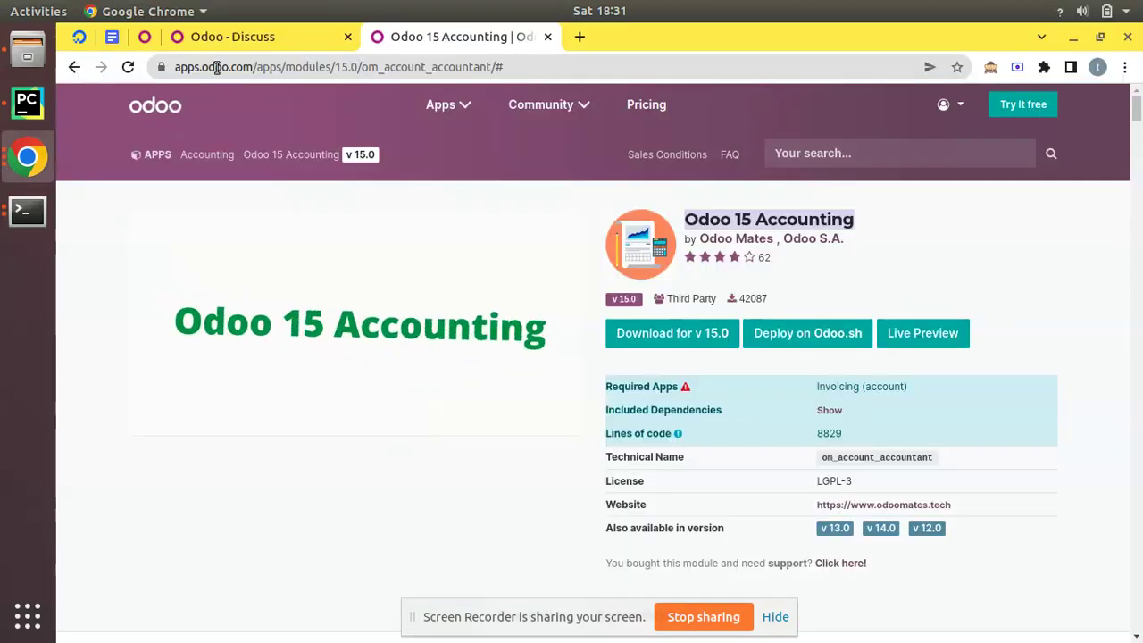
pyautogui.click(244, 34)
pyautogui.moveTo(248, 67); pyautogui.dragTo(332, 72)
pyautogui.rightClick(333, 72)
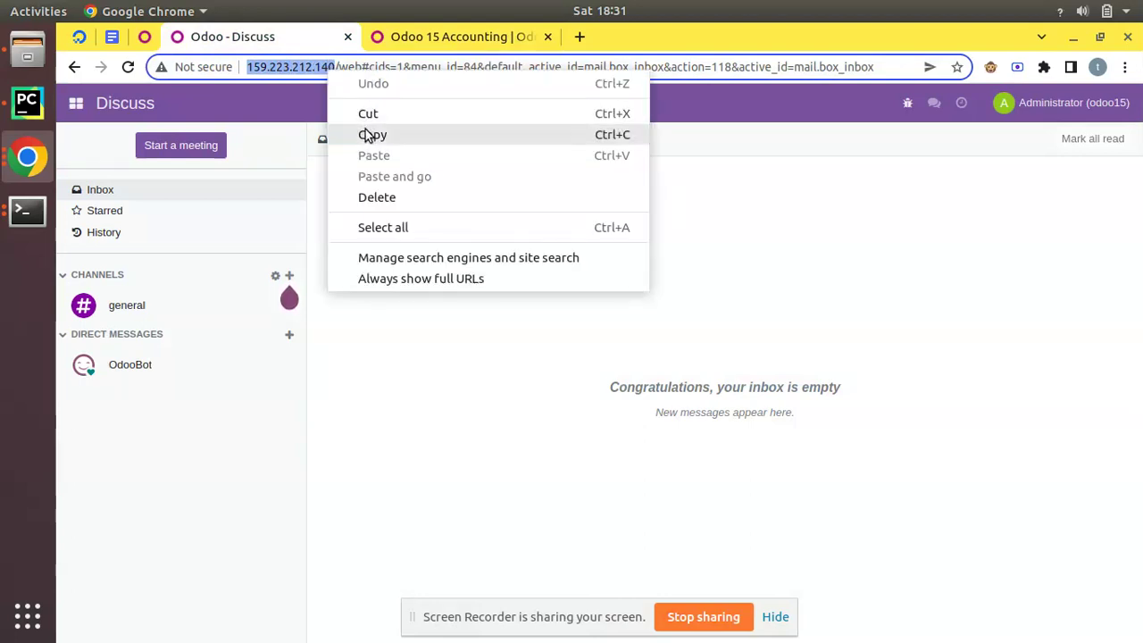
pyautogui.click(375, 133)
pyautogui.click(10, 214)
pyautogui.click(86, 170)
pyautogui.write('@')
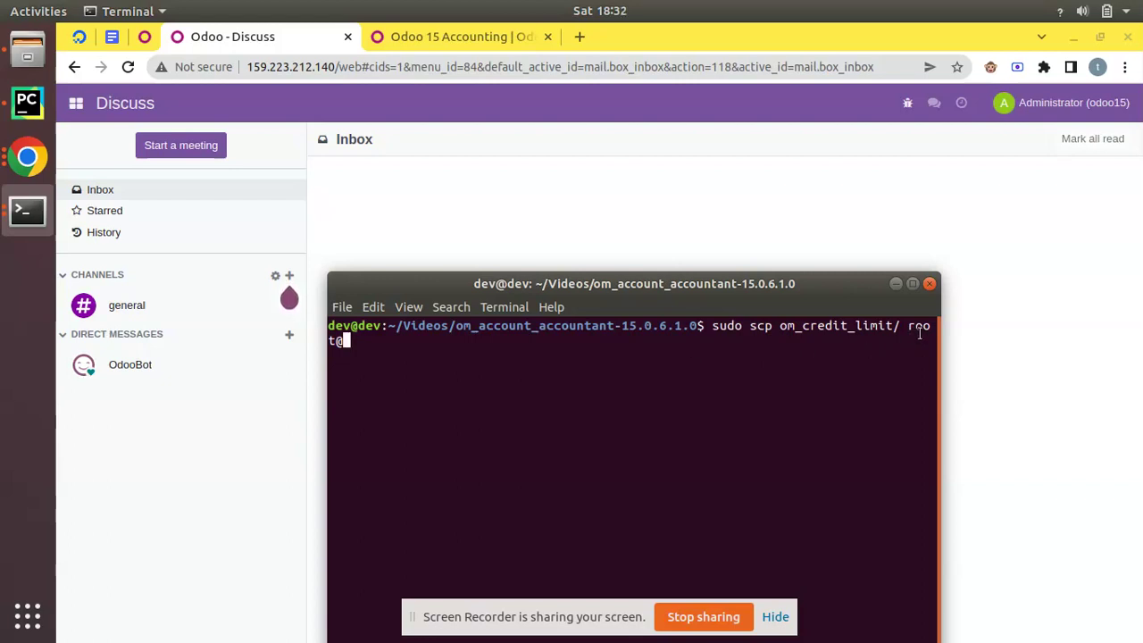
pyautogui.hotkey('ctrl', 'shift', 'v')
pyautogui.press('BackSpace')
pyautogui.press('Left')
pyautogui.press('Left')
pyautogui.press('Left')
pyautogui.press('Left')
pyautogui.press('Left')
pyautogui.press('Left')
pyautogui.press('Left')
pyautogui.press('Left')
pyautogui.press('Left')
pyautogui.press('Left')
pyautogui.press('Left')
pyautogui.press('Left')
pyautogui.press('Left')
pyautogui.press('Left')
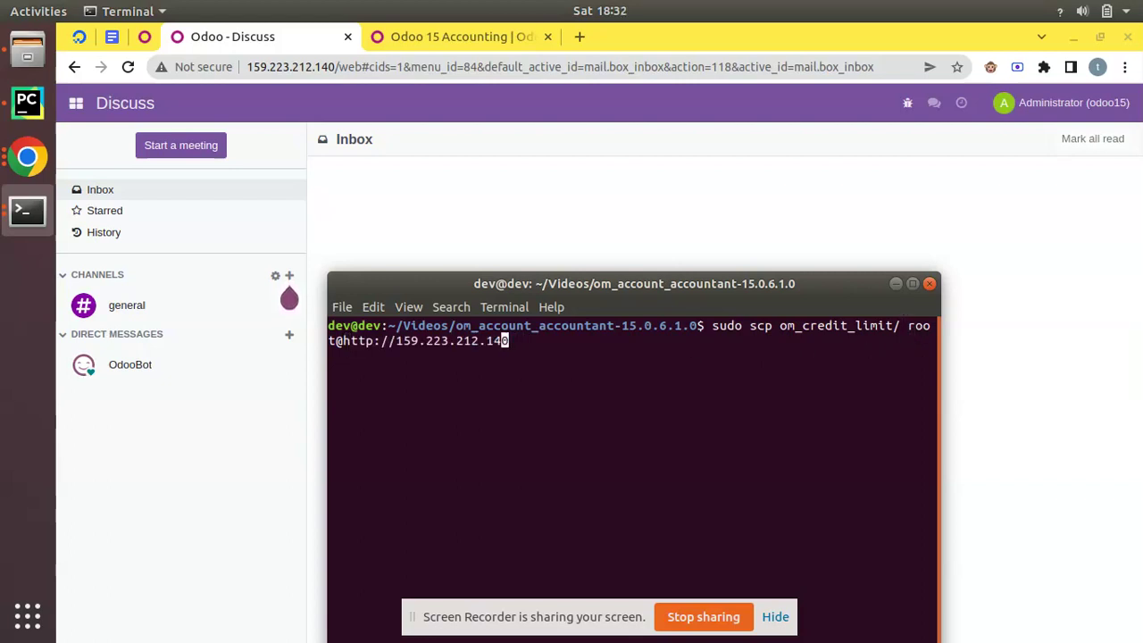
pyautogui.press('Left')
pyautogui.press('BackSpace')
pyautogui.press('BackSpace')
pyautogui.press('BackSpace')
pyautogui.press('BackSpace')
pyautogui.press('BackSpace')
pyautogui.press('BackSpace')
pyautogui.press('BackSpace')
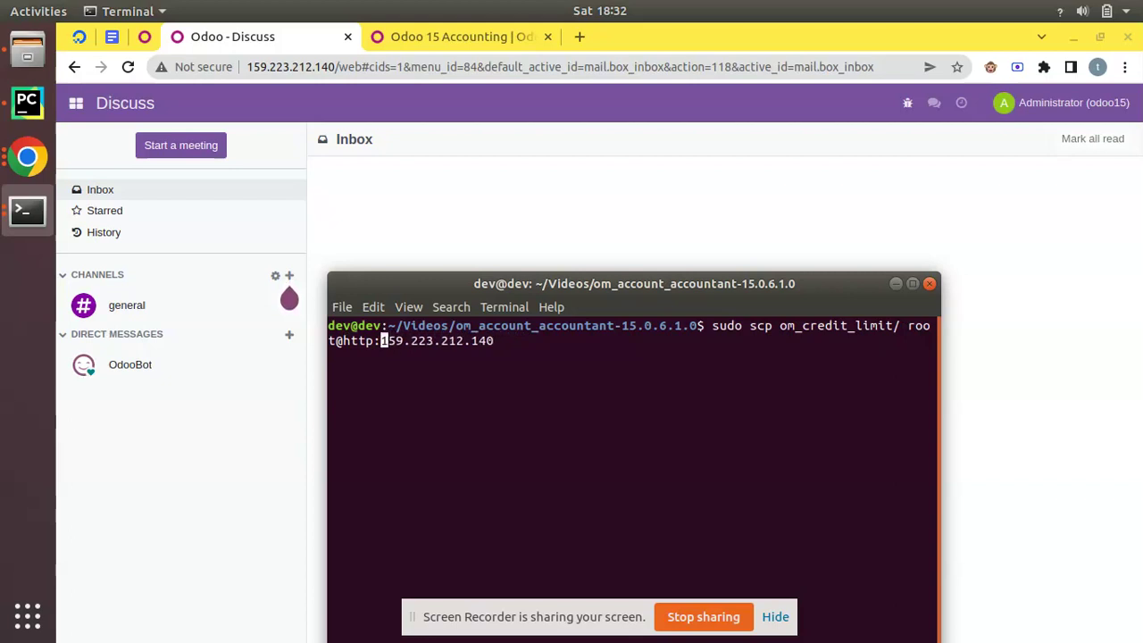
pyautogui.press('Right')
pyautogui.press('Right')
pyautogui.press('Right')
pyautogui.press('Right')
pyautogui.press('Right')
pyautogui.press('Right')
pyautogui.press('Right')
pyautogui.press('Right')
pyautogui.press('Right')
pyautogui.press('Right')
pyautogui.press('Right')
pyautogui.press('Right')
pyautogui.press('Right')
pyautogui.press('Right')
pyautogui.press('Right')
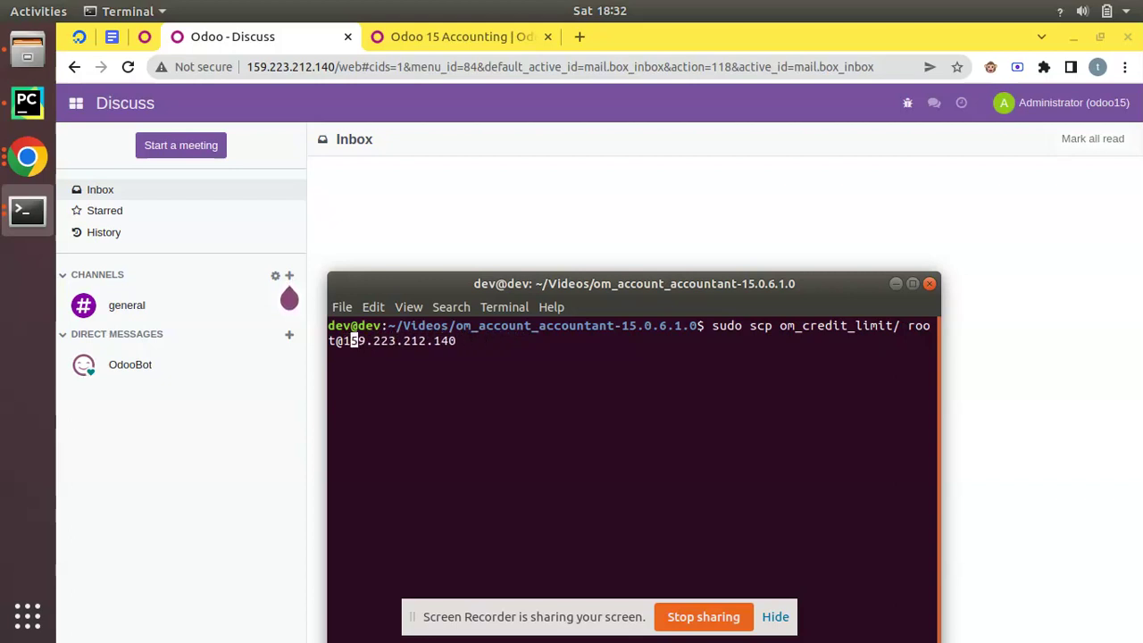
pyautogui.write('://')
# Step: Copy the /odoo/custom_addons path from the server's root terminal
pyautogui.click(30, 223)
pyautogui.click(163, 288)
pyautogui.moveTo(599, 375); pyautogui.dragTo(741, 375)
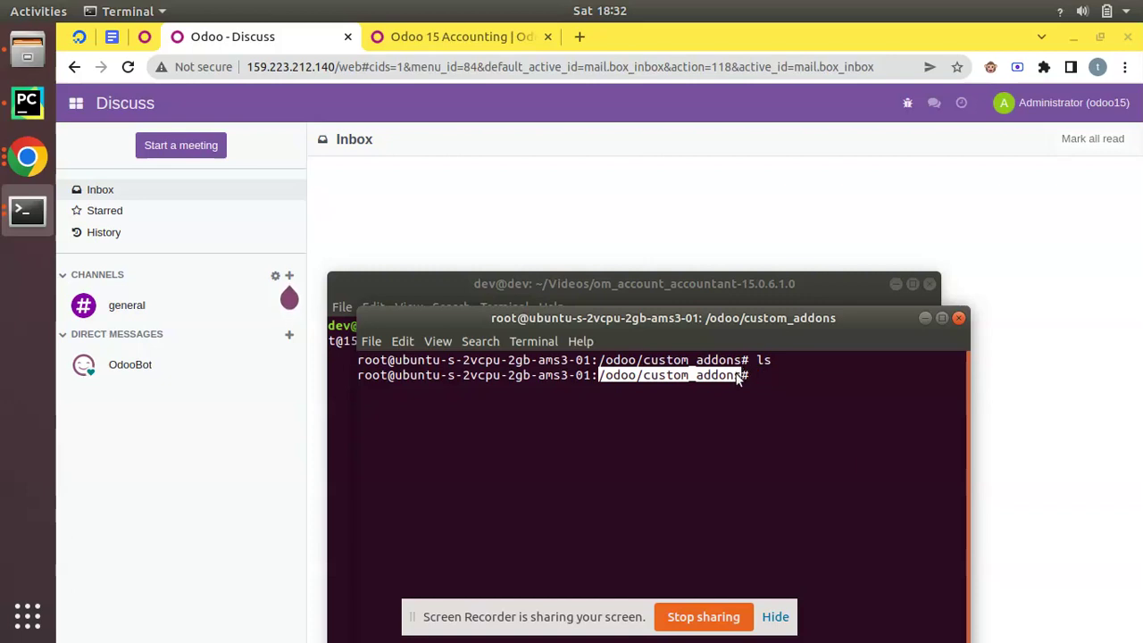
pyautogui.rightClick(740, 376)
pyautogui.click(764, 384)
pyautogui.moveTo(721, 318); pyautogui.dragTo(798, 514)
pyautogui.click(519, 358)
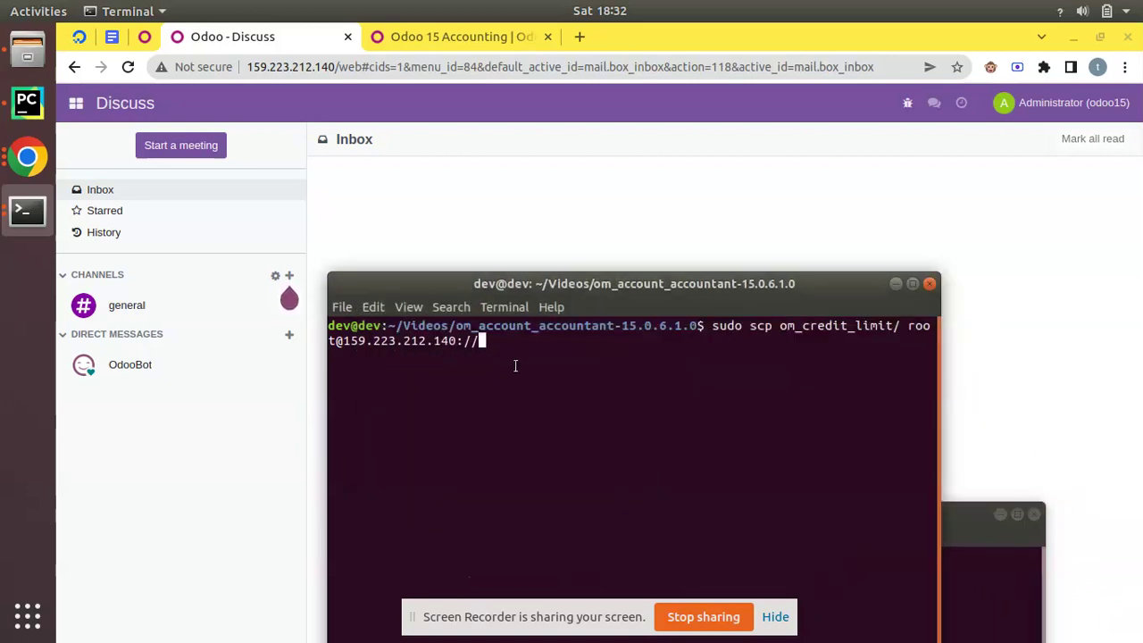
# Step: Paste /odoo/custom_addons as the destination, fix the slashes, and run the scp command
pyautogui.hotkey('ctrl', 'shift', 'v')
pyautogui.press('Left')
pyautogui.press('Left')
pyautogui.press('Left')
pyautogui.press('Left')
pyautogui.press('Left')
pyautogui.press('Left')
pyautogui.press('Left')
pyautogui.press('Left')
pyautogui.press('Left')
pyautogui.press('Left')
pyautogui.press('Left')
pyautogui.press('Left')
pyautogui.press('Left')
pyautogui.press('Left')
pyautogui.press('Left')
pyautogui.press('Left')
pyautogui.press('Left')
pyautogui.press('Left')
pyautogui.press('BackSpace')
pyautogui.press('Left')
pyautogui.press('Left')
pyautogui.press('Left')
pyautogui.press('Right')
pyautogui.press('Right')
pyautogui.press('Return')
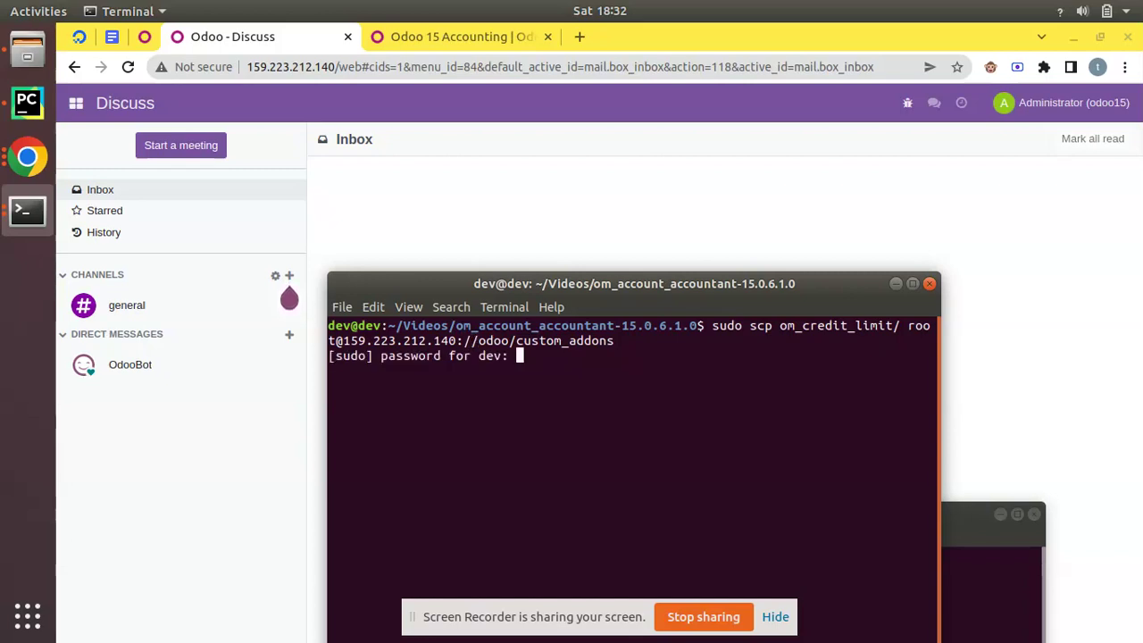
# Step: Enter the local sudo password and the server's root password; scp reports 'not a regular file'
pyautogui.moveTo(428, 288); pyautogui.dragTo(409, 212)
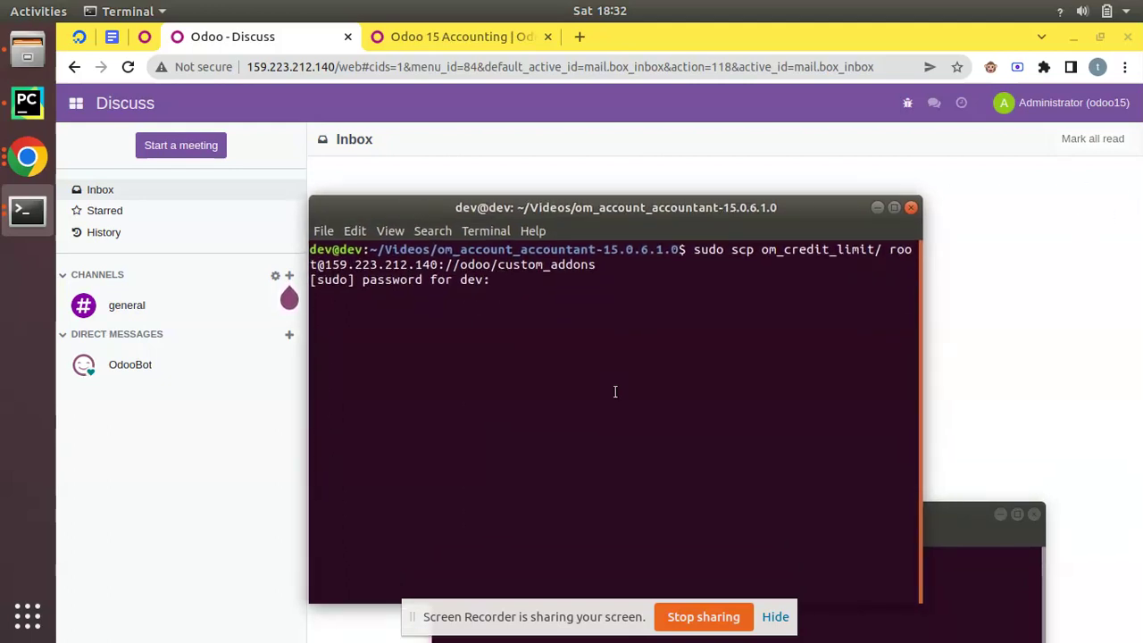
pyautogui.press('Return')
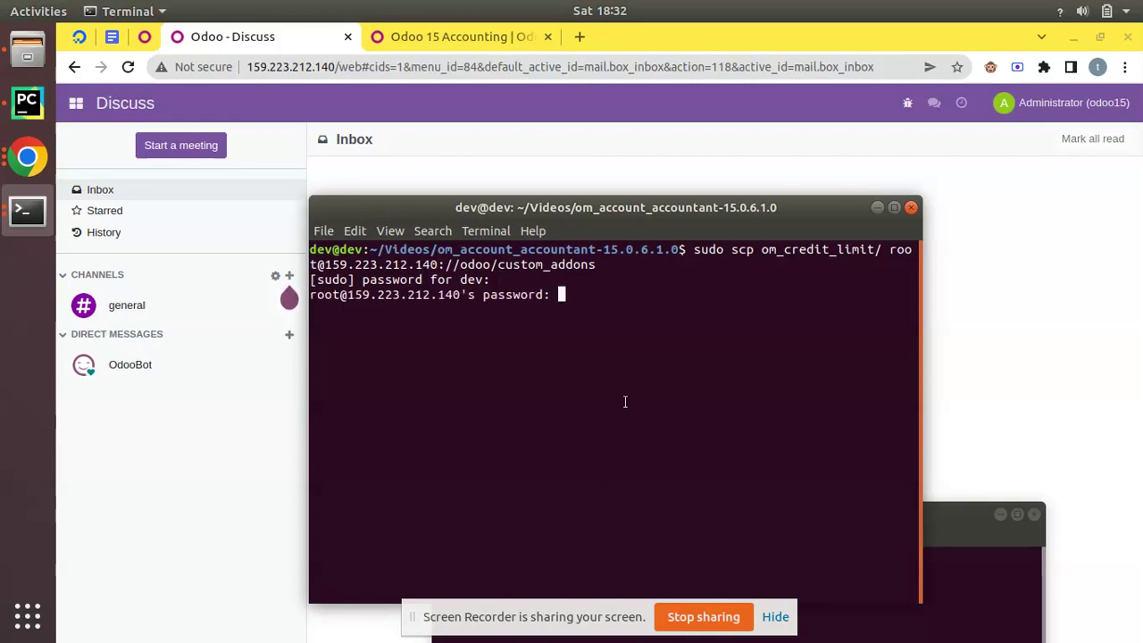
pyautogui.tripleClick(372, 263)
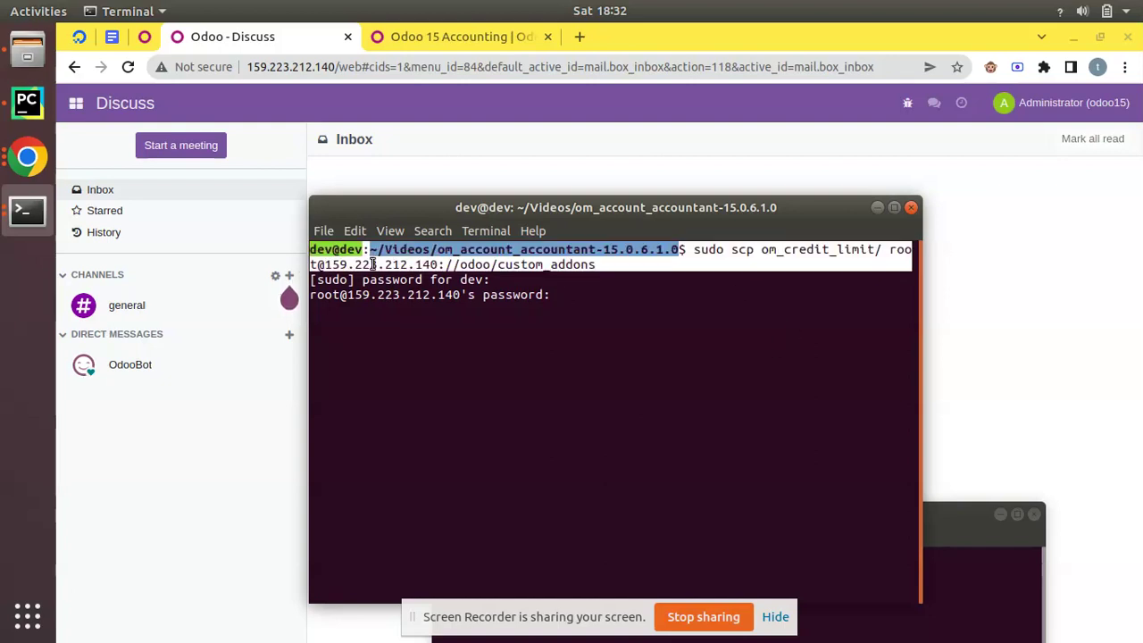
pyautogui.click(594, 293)
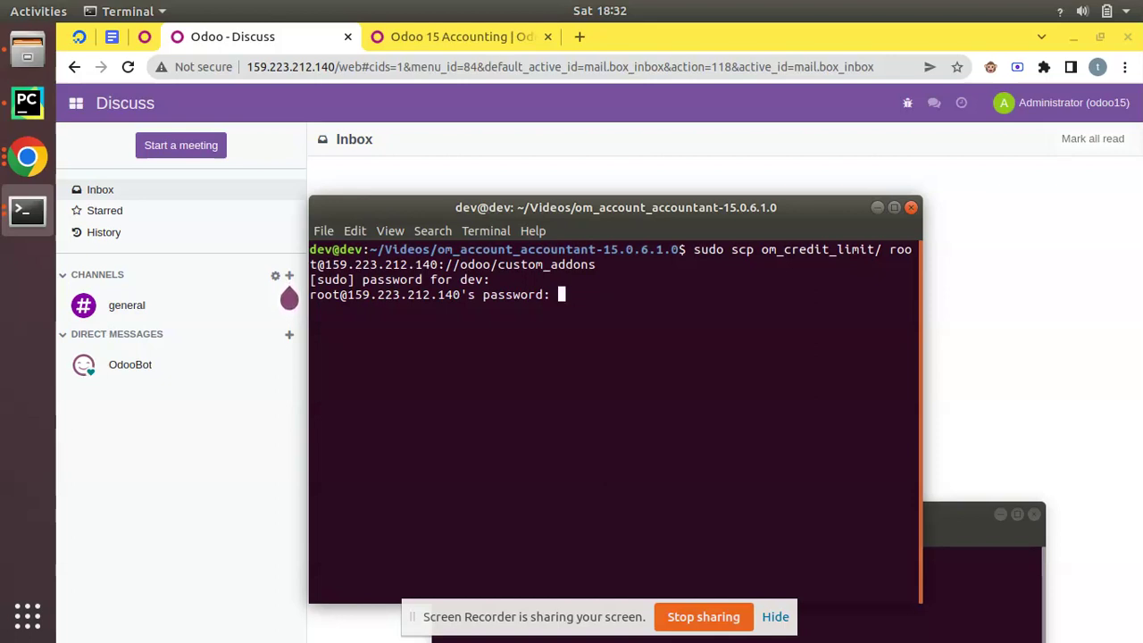
pyautogui.press('Return')
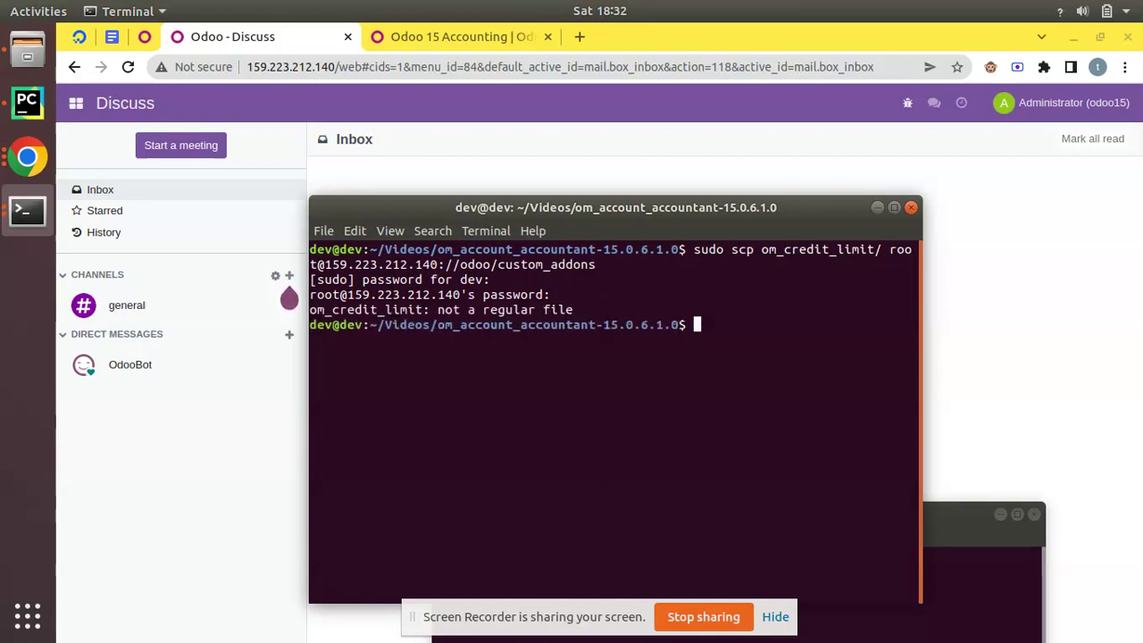
# Step: Recall the scp command, add -r, and rerun it with the root password to upload om_credit_limit
pyautogui.tripleClick(537, 309)
pyautogui.click(536, 309)
pyautogui.press('Up')
pyautogui.press('Left')
pyautogui.press('Left')
pyautogui.press('Left')
pyautogui.press('Left')
pyautogui.press('Left')
pyautogui.press('Left')
pyautogui.press('Left')
pyautogui.press('Left')
pyautogui.press('Left')
pyautogui.press('Left')
pyautogui.press('Left')
pyautogui.press('Left')
pyautogui.press('Left')
pyautogui.press('Left')
pyautogui.press('Left')
pyautogui.press('Left')
pyautogui.press('Left')
pyautogui.press('Left')
pyautogui.press('Left')
pyautogui.press('Left')
pyautogui.press('Left')
pyautogui.press('Left')
pyautogui.press('Left')
pyautogui.press('Left')
pyautogui.press('Left')
pyautogui.press('Left')
pyautogui.press('Left')
pyautogui.press('Left')
pyautogui.press('Left')
pyautogui.press('Left')
pyautogui.press('Left')
pyautogui.press('Left')
pyautogui.press('Left')
pyautogui.press('Left')
pyautogui.press('Left')
pyautogui.write('-r')
pyautogui.press('Return')
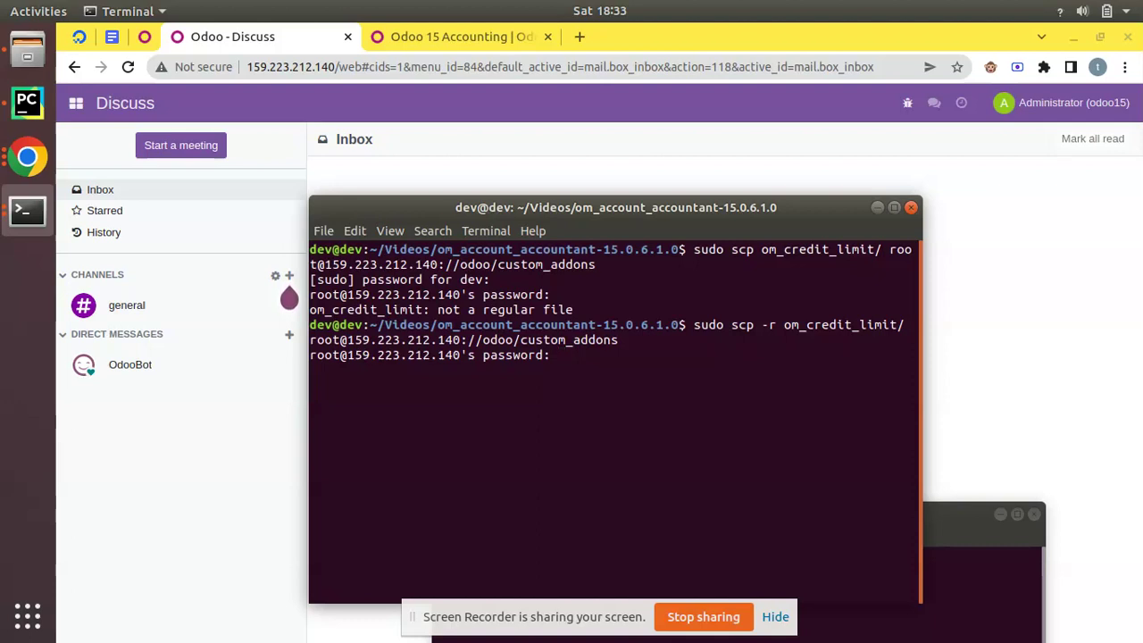
pyautogui.press('Return')
pyautogui.moveTo(395, 271); pyautogui.dragTo(371, 218)
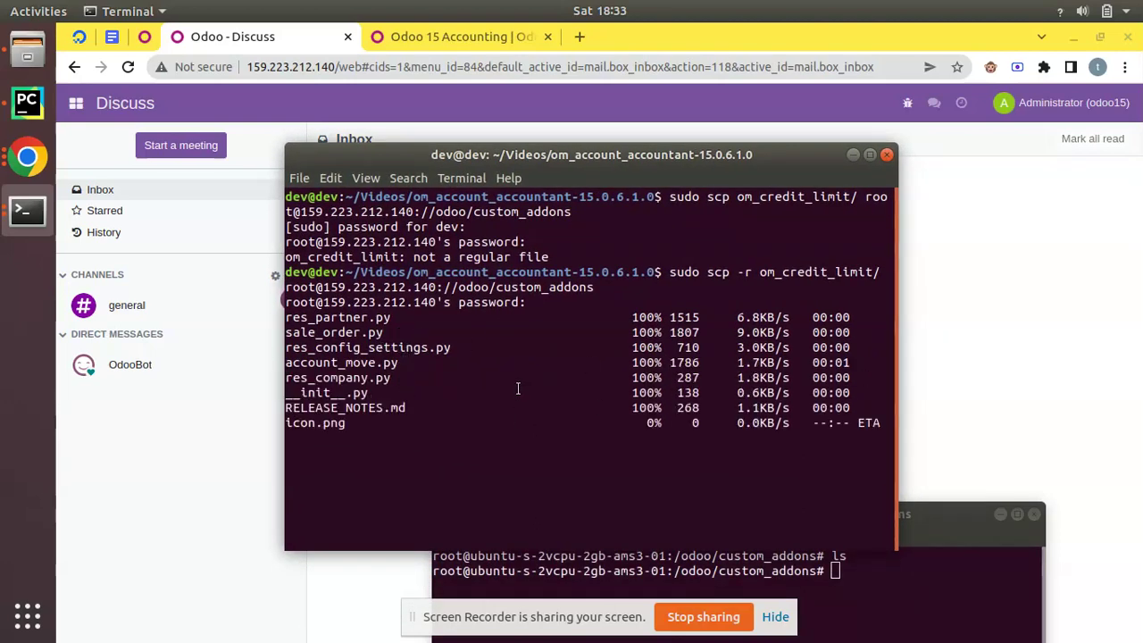
# Step: List the server's custom_addons folder with ls to confirm om_credit_limit is there
pyautogui.moveTo(964, 520); pyautogui.dragTo(996, 317)
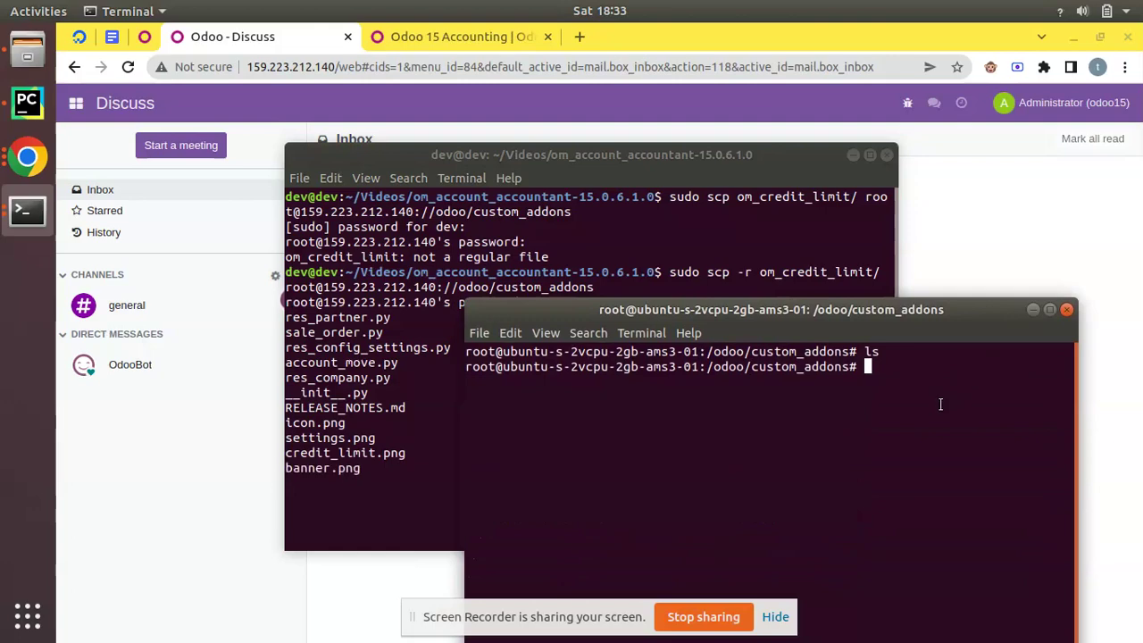
pyautogui.write('ls')
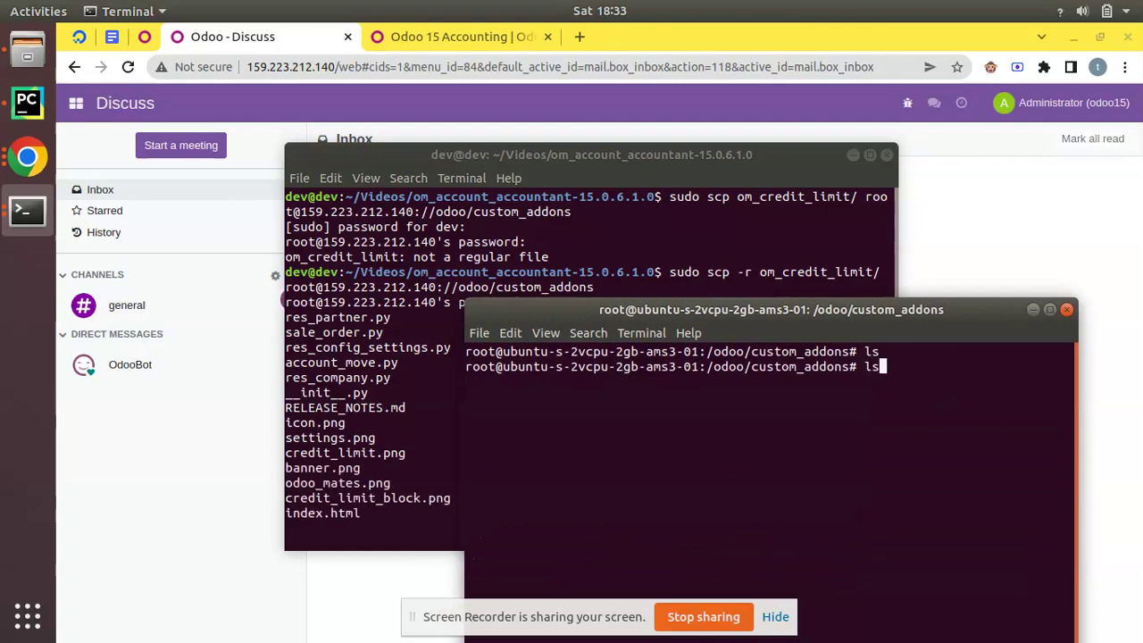
pyautogui.press('Return')
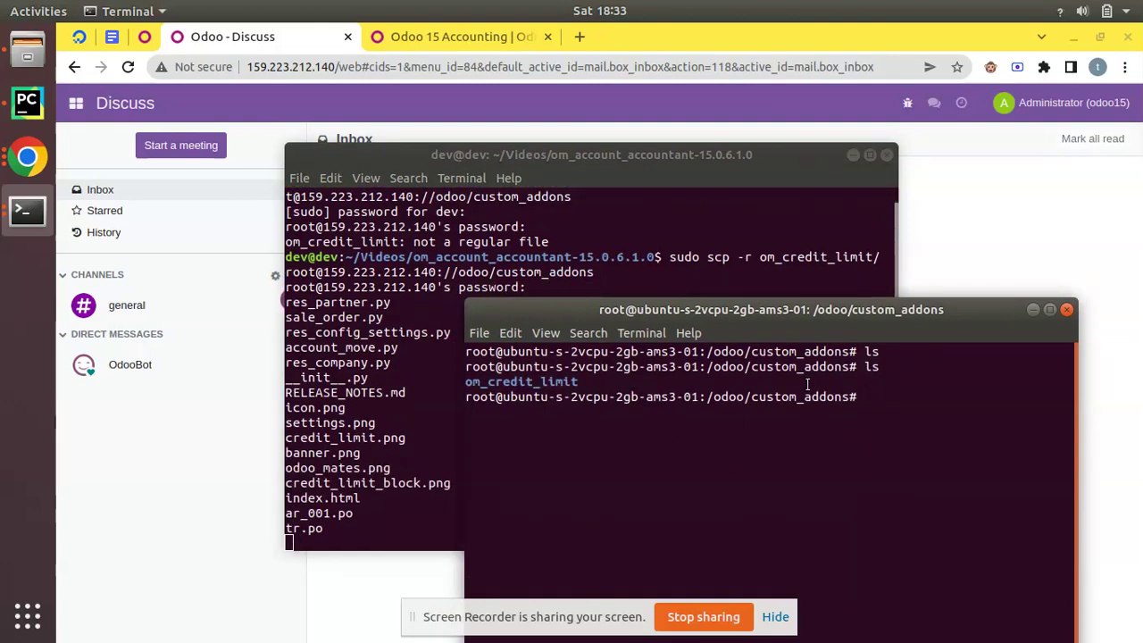
pyautogui.doubleClick(537, 381)
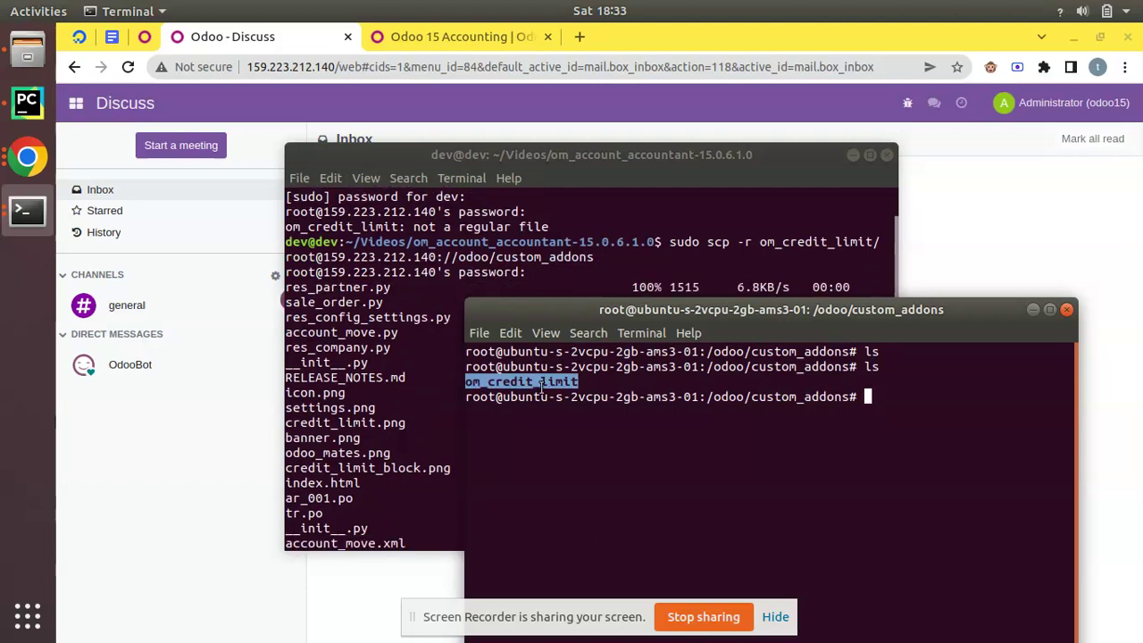
# Step: Review the completed scp transfer output, then close the local transfer terminal
pyautogui.moveTo(524, 306); pyautogui.dragTo(635, 243)
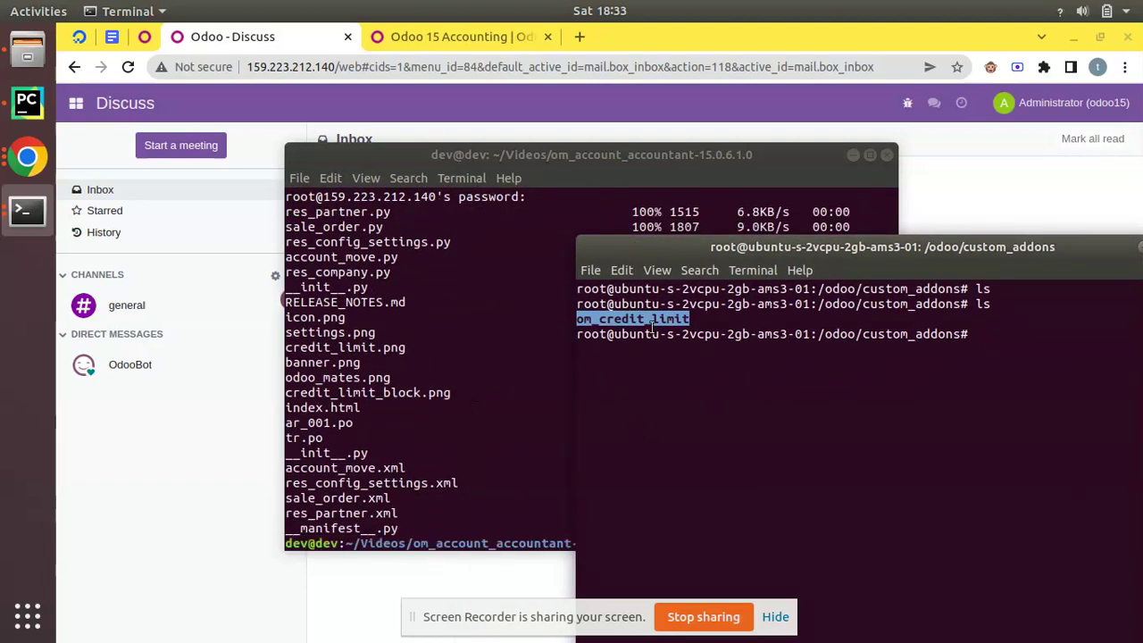
pyautogui.click(475, 459)
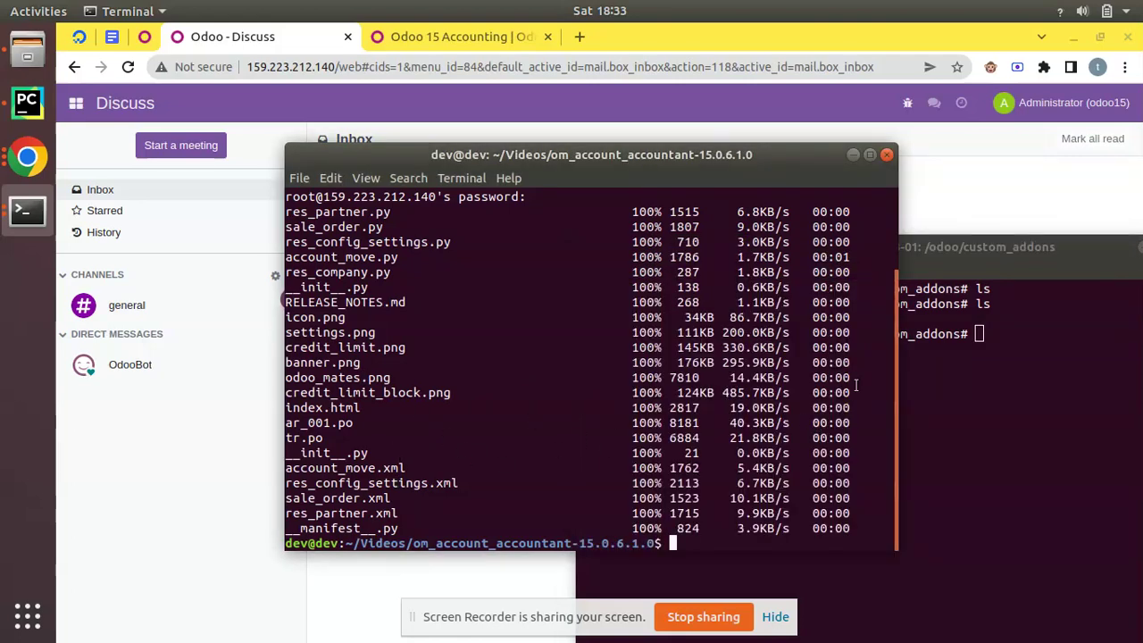
pyautogui.click(886, 156)
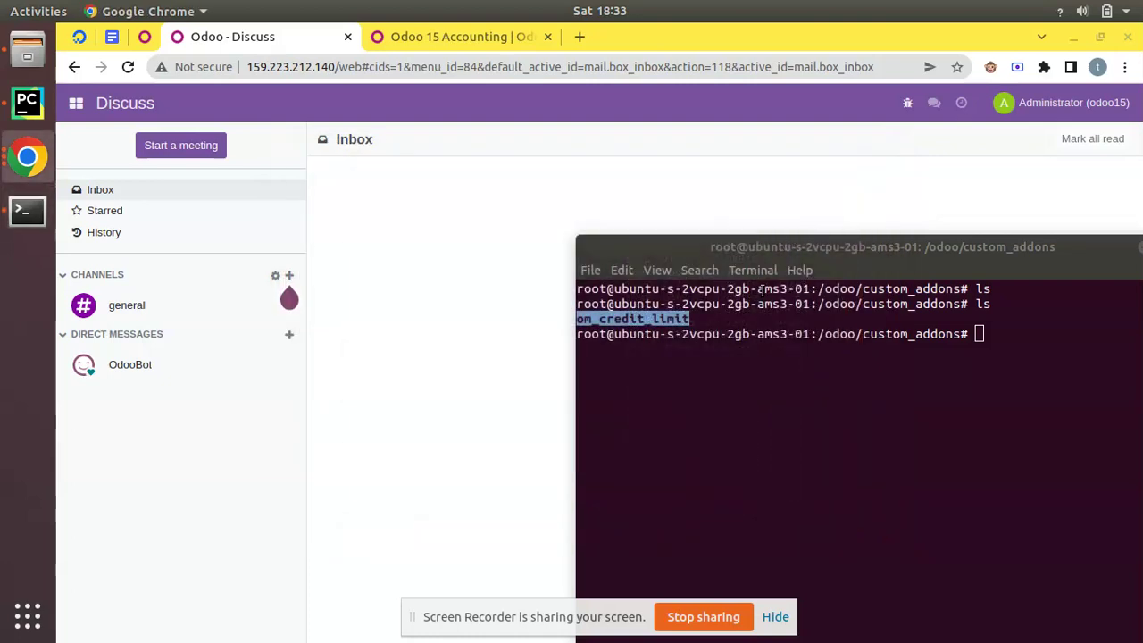
# Step: Rerun 'sudo service odoo-server stop' on the server, then reload the Odoo page
pyautogui.moveTo(677, 249); pyautogui.dragTo(381, 225)
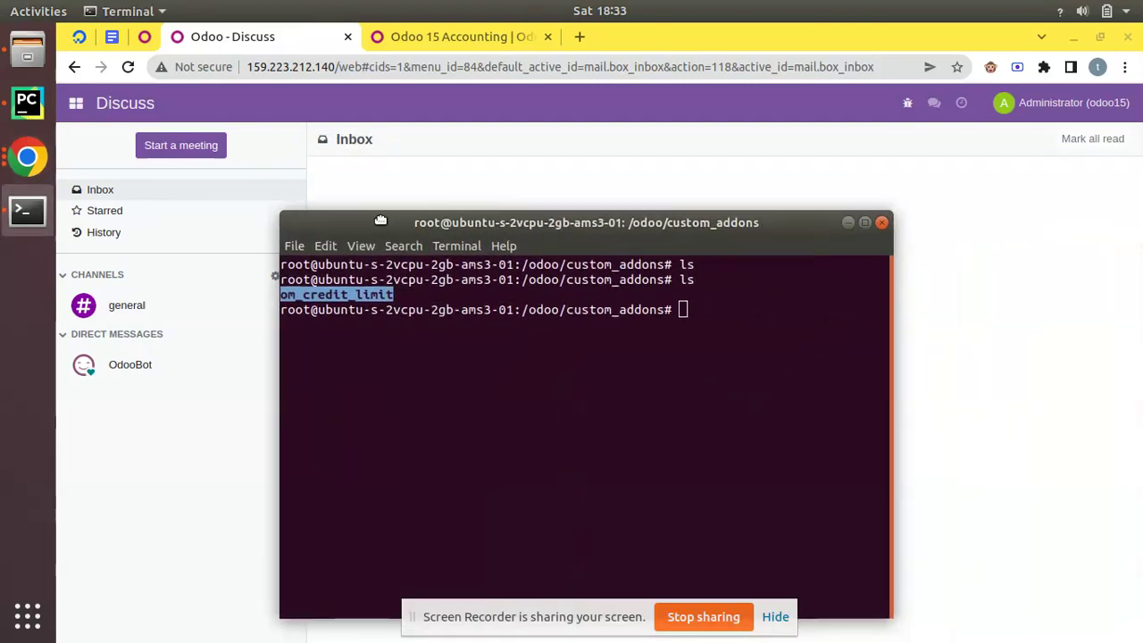
pyautogui.click(404, 299)
pyautogui.doubleClick(336, 297)
pyautogui.click(705, 321)
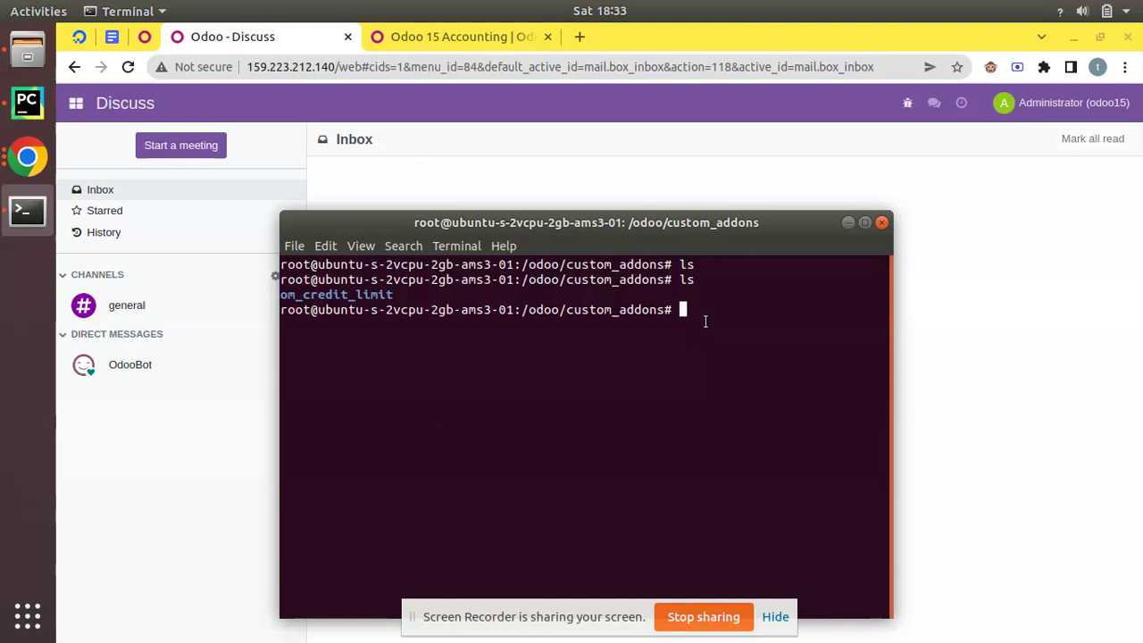
pyautogui.press('Up')
pyautogui.press('Up')
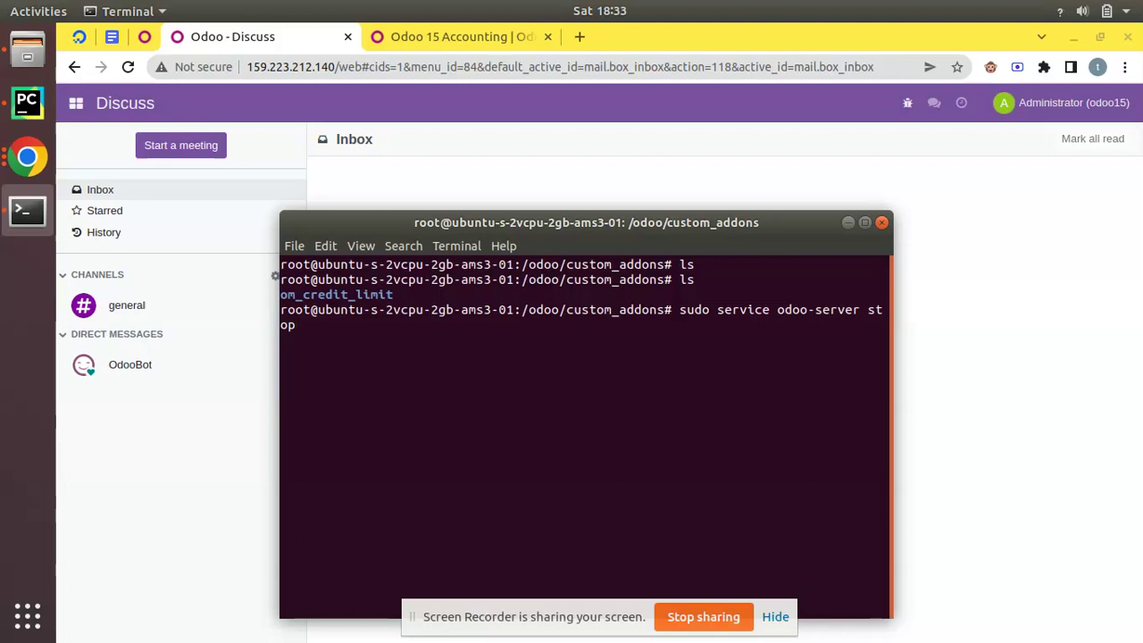
pyautogui.press('Return')
pyautogui.click(129, 69)
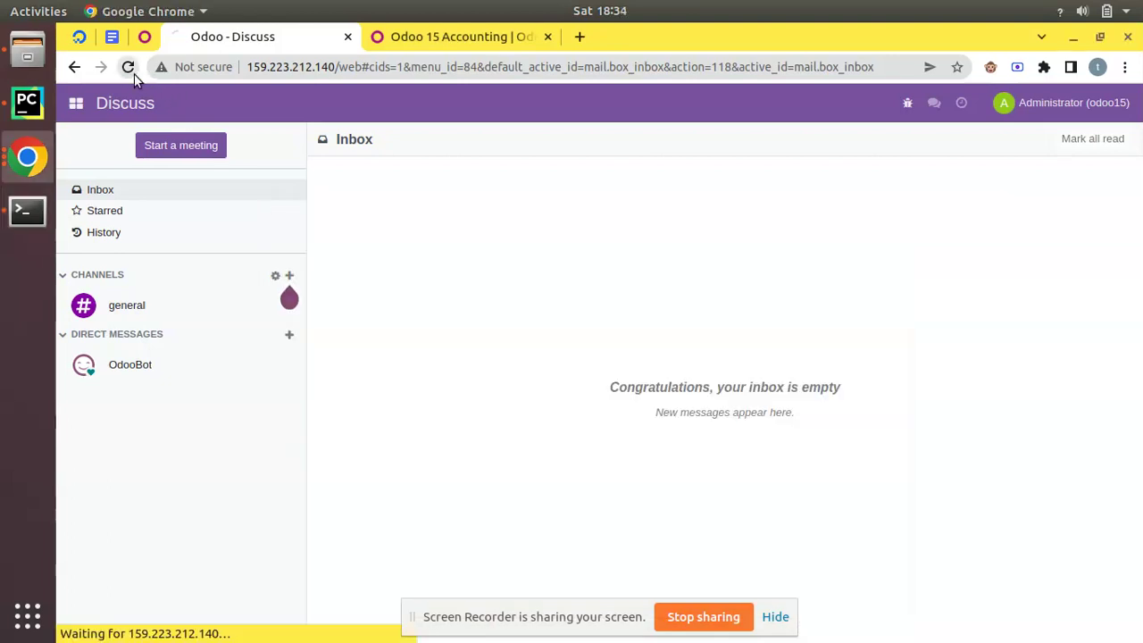
# Step: Run 'sudo service odoo-server start' on the server and reload Odoo until Discuss loads
pyautogui.click(28, 210)
pyautogui.press('Up')
pyautogui.press('BackSpace')
pyautogui.press('BackSpace')
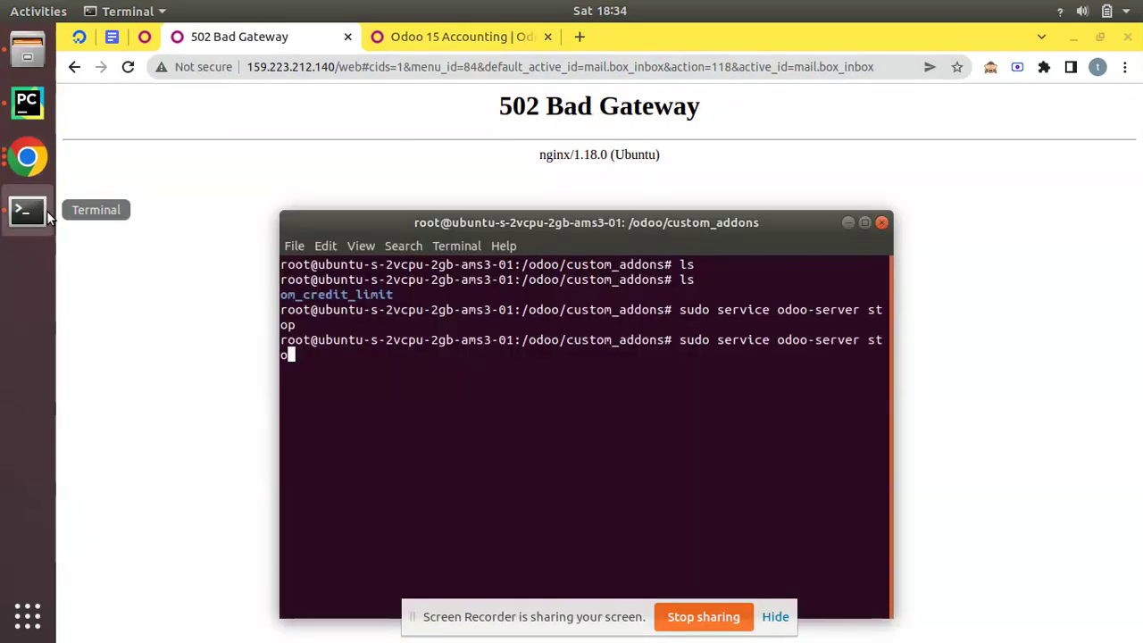
pyautogui.write('art')
pyautogui.press('Return')
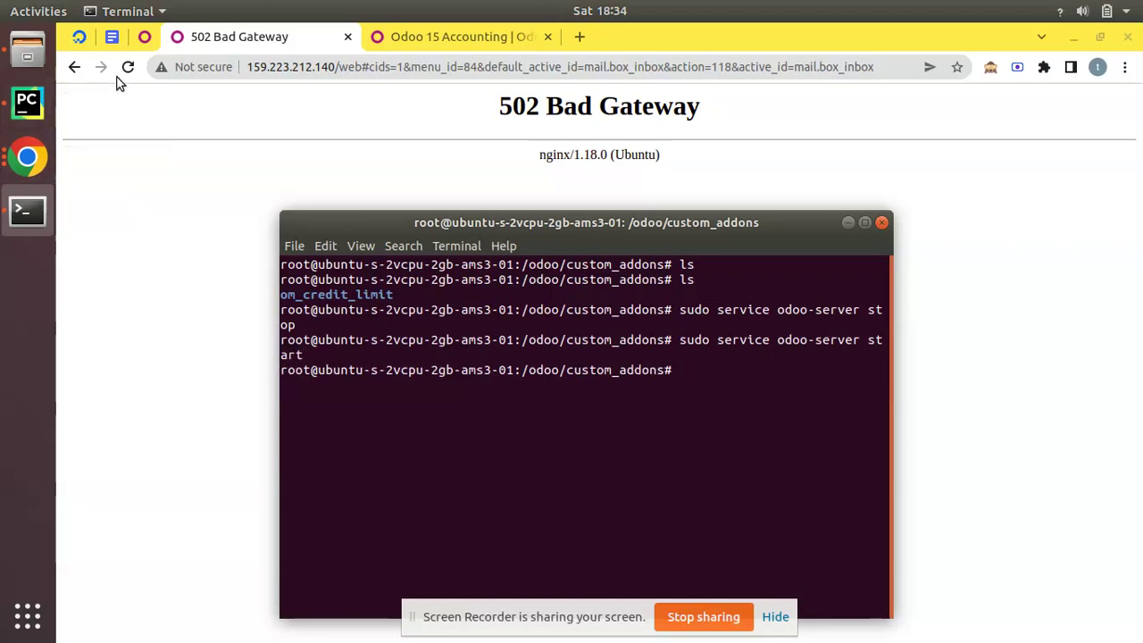
pyautogui.click(114, 80)
pyautogui.hotkey('ctrl', 'r')
pyautogui.click(26, 211)
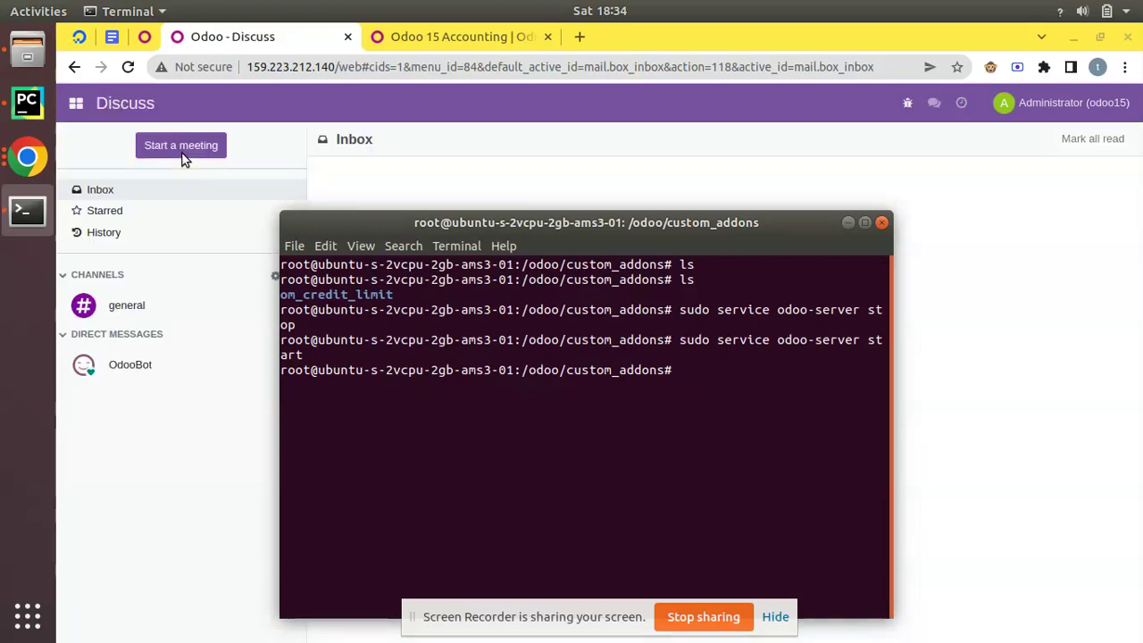
# Step: Open Odoo Apps, drop the Apps filter, and search modules for 'credit'
pyautogui.click(77, 103)
pyautogui.click(89, 310)
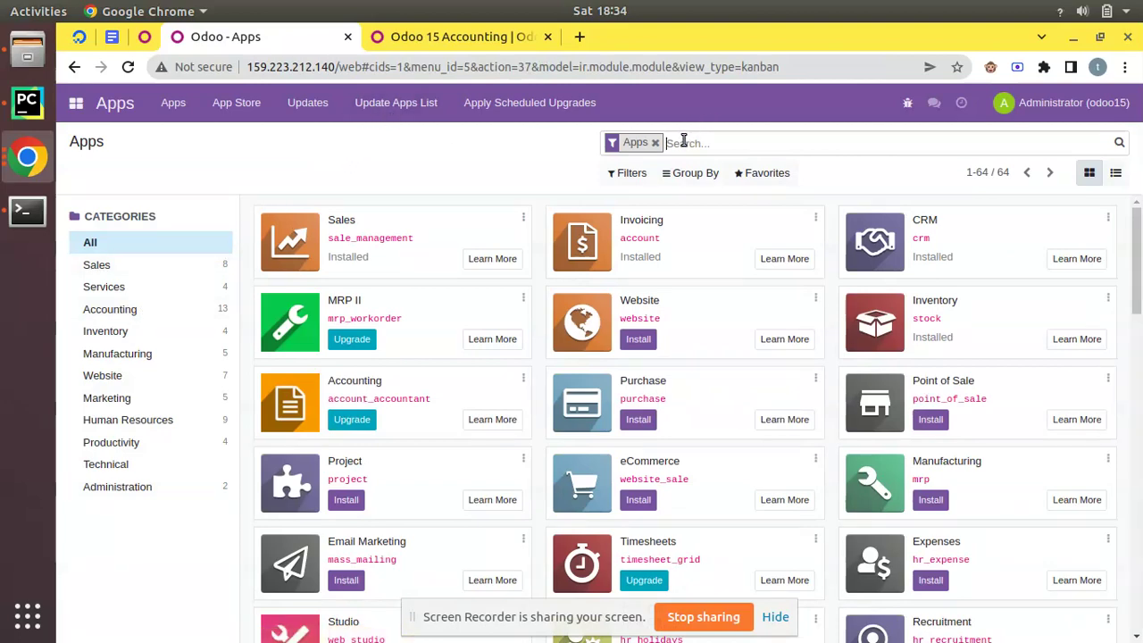
pyautogui.press('BackSpace')
pyautogui.write('credit')
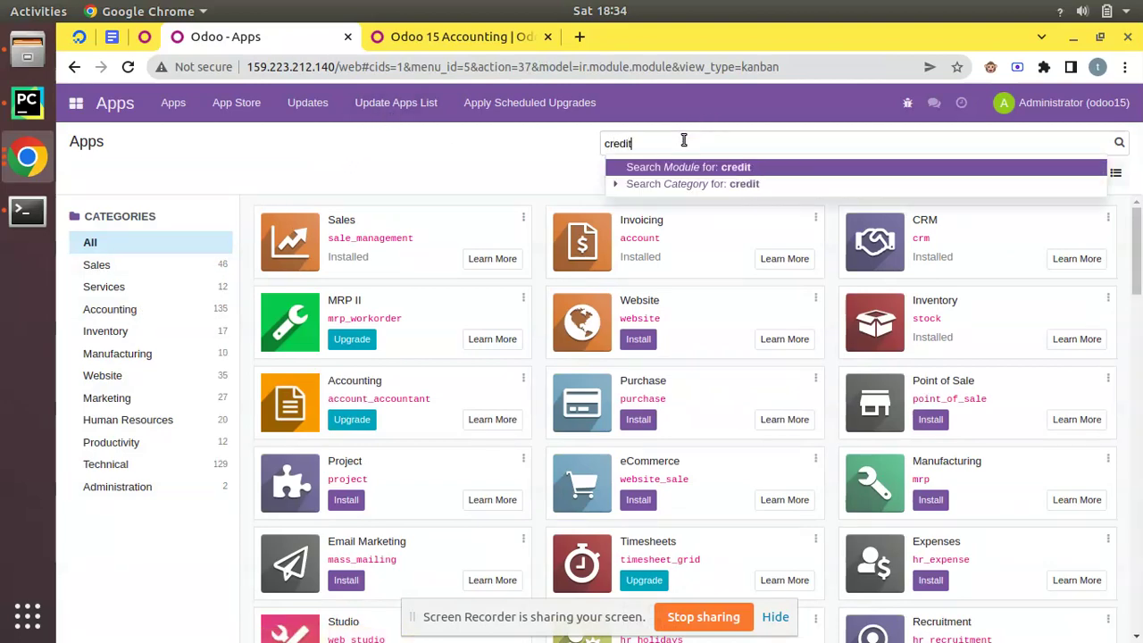
pyautogui.write('_lii')
pyautogui.write('mit')
pyautogui.press('Return')
pyautogui.press('BackSpace')
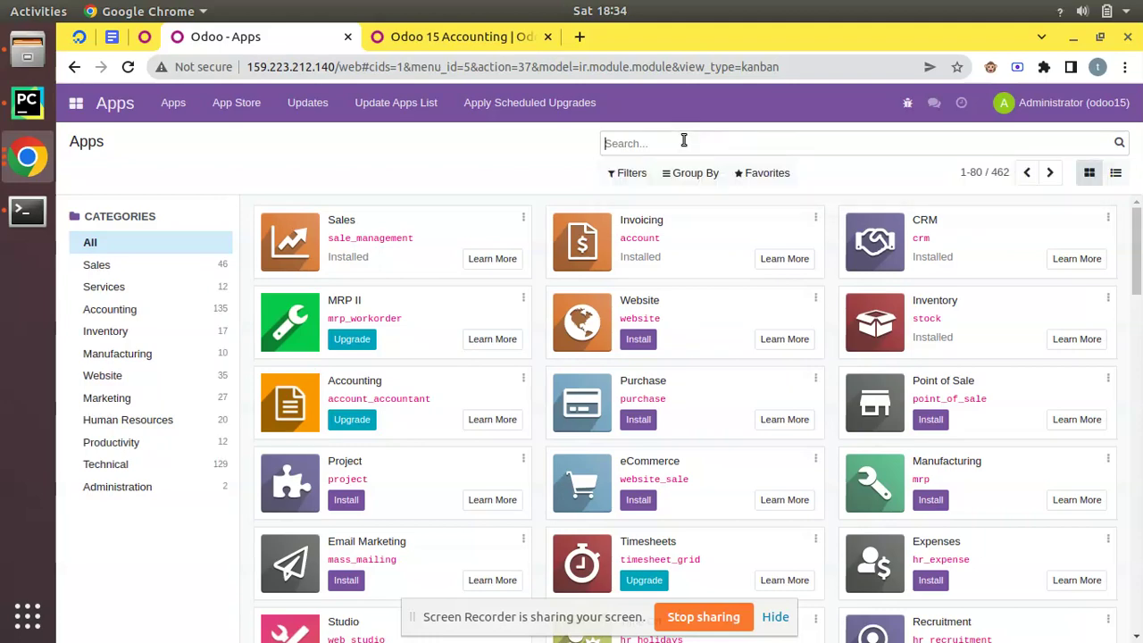
pyautogui.write('credit')
pyautogui.press('Return')
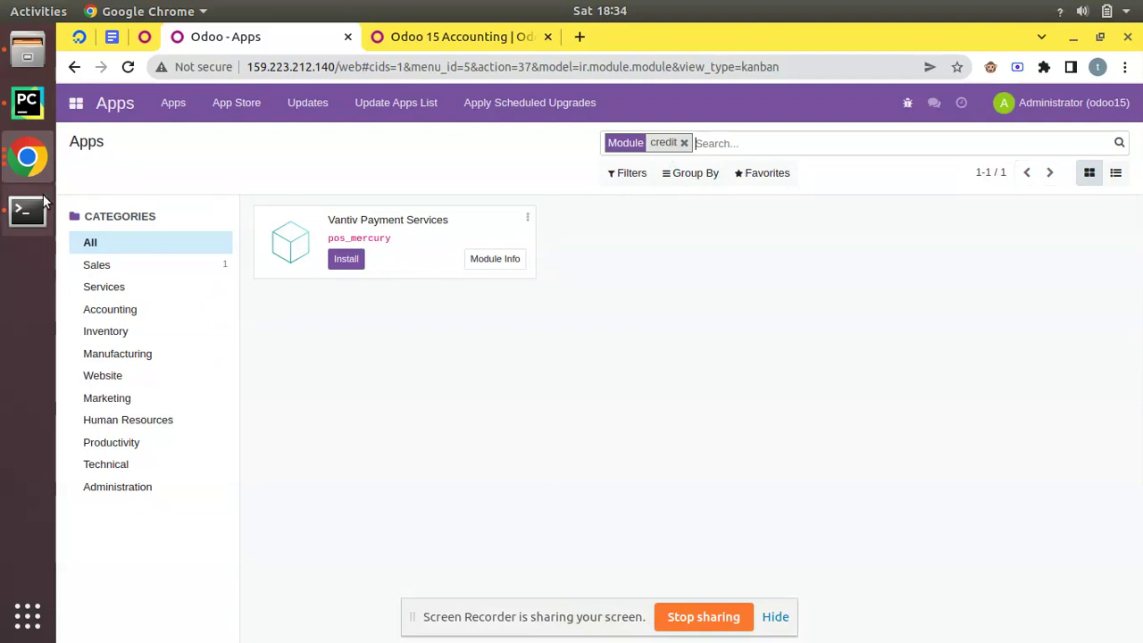
# Step: Return to the Odoo Apps page and bring up the Module Update dialog
pyautogui.click(39, 207)
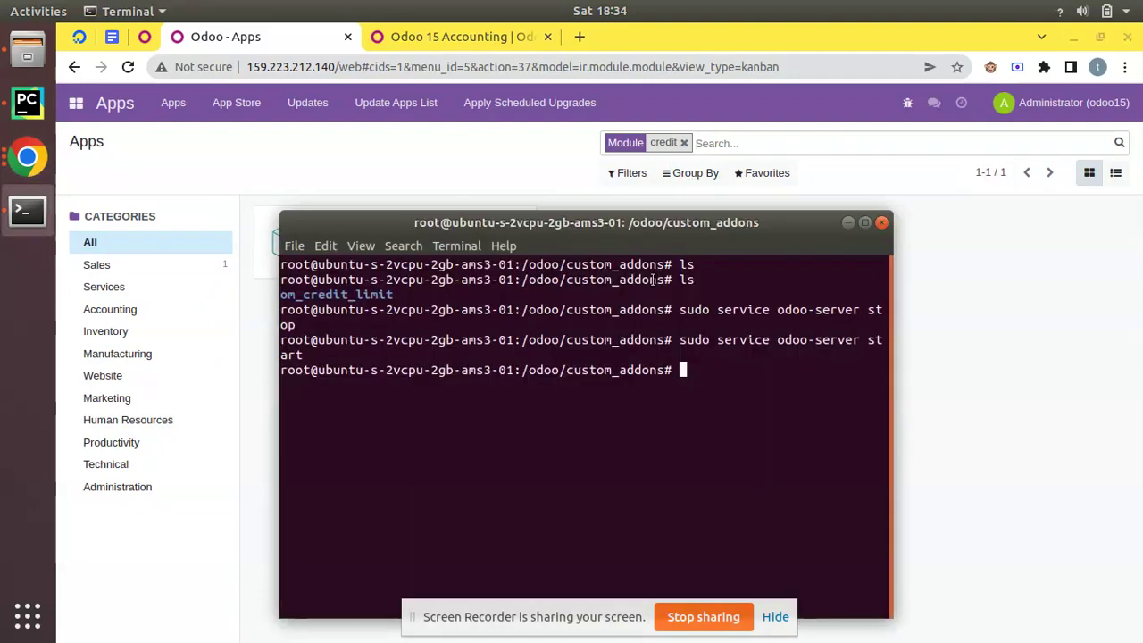
pyautogui.click(982, 312)
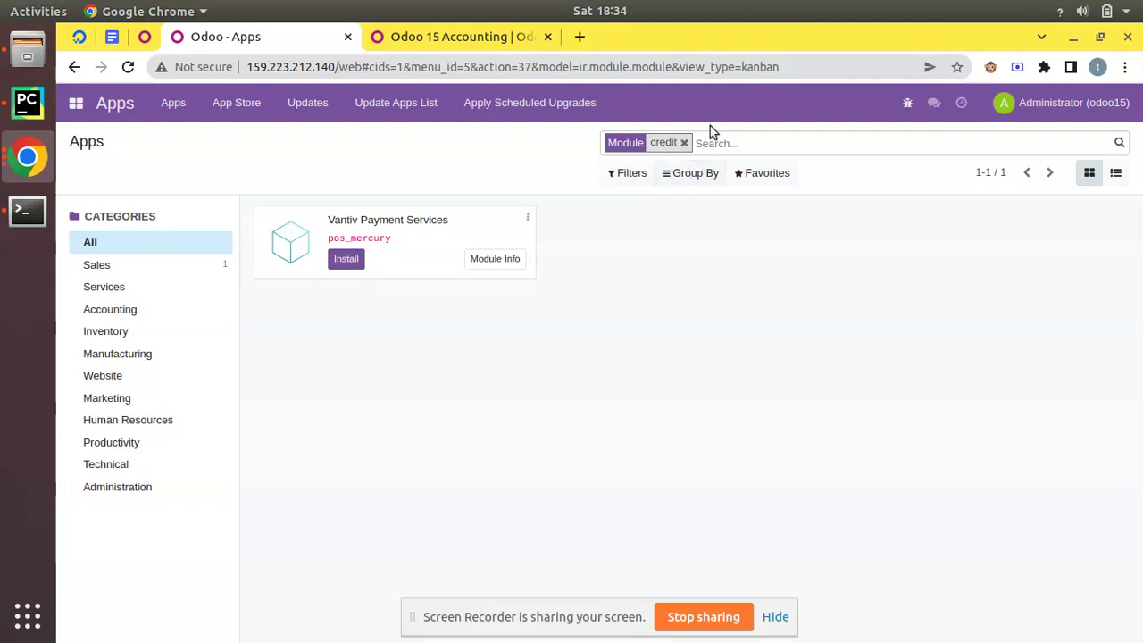
pyautogui.click(410, 107)
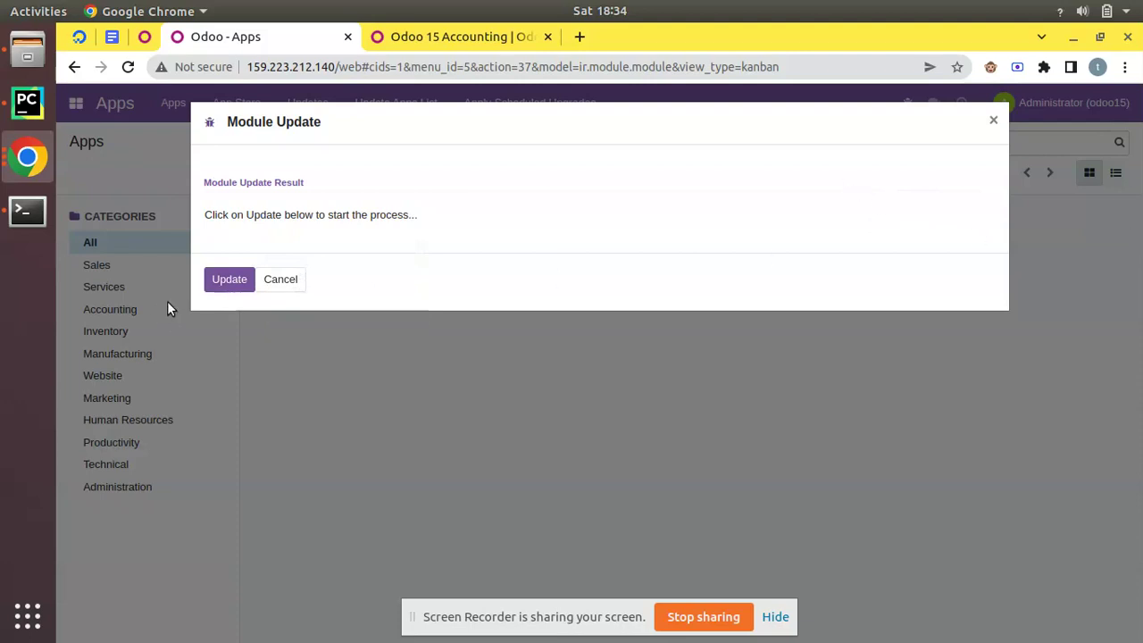
# Step: Confirm Update in the Module Update dialog so om_credit_limit appears
pyautogui.click(225, 284)
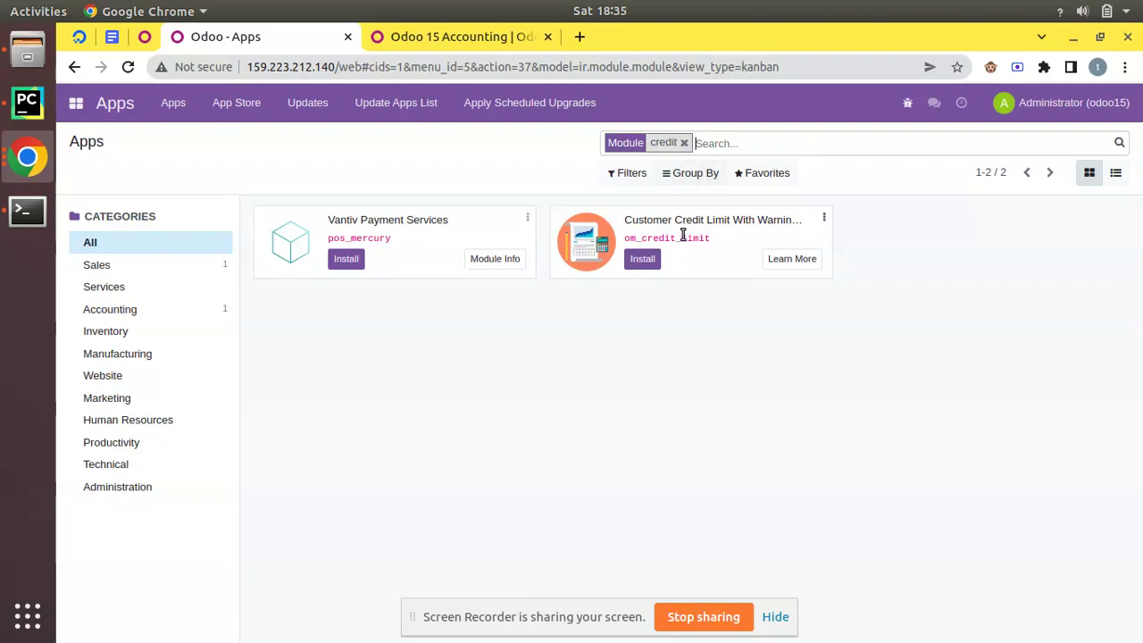
# Step: Open Module Info for Customer Credit Limit With Warning (om_credit_limit) and install it
pyautogui.tripleClick(648, 220)
pyautogui.click(665, 235)
pyautogui.click(824, 218)
pyautogui.click(809, 250)
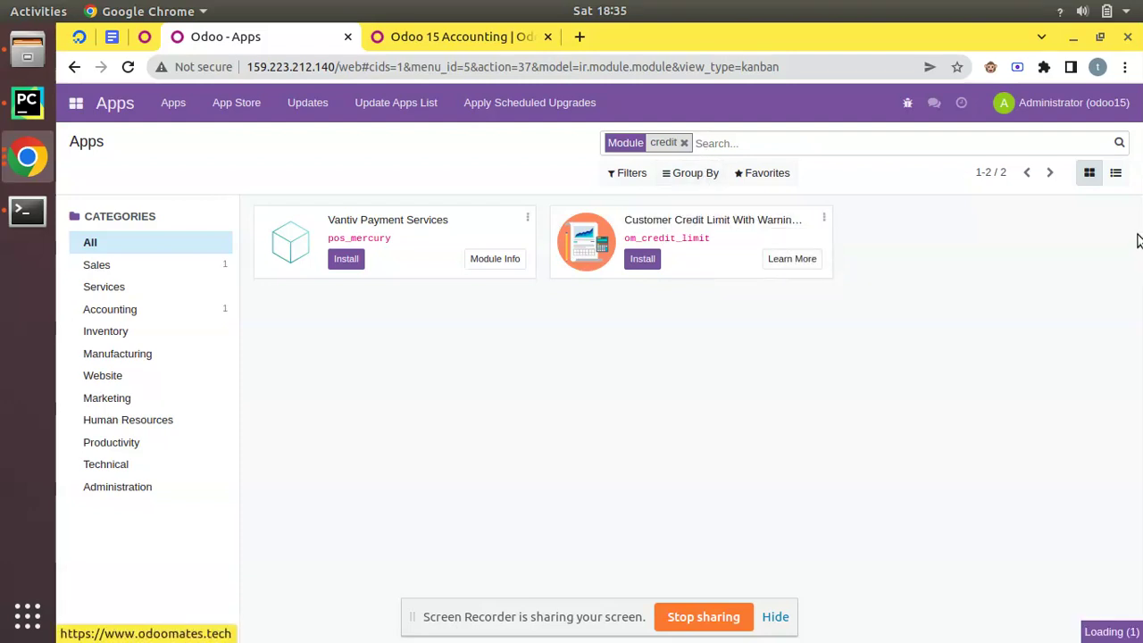
pyautogui.moveTo(1137, 234); pyautogui.dragTo(1115, 209)
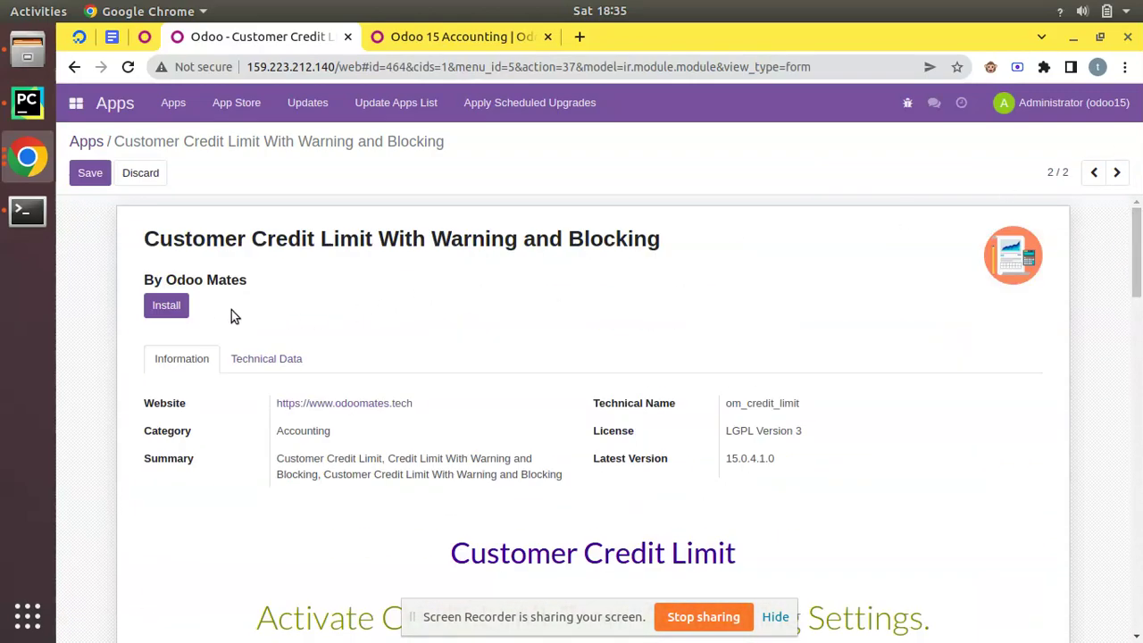
pyautogui.click(168, 309)
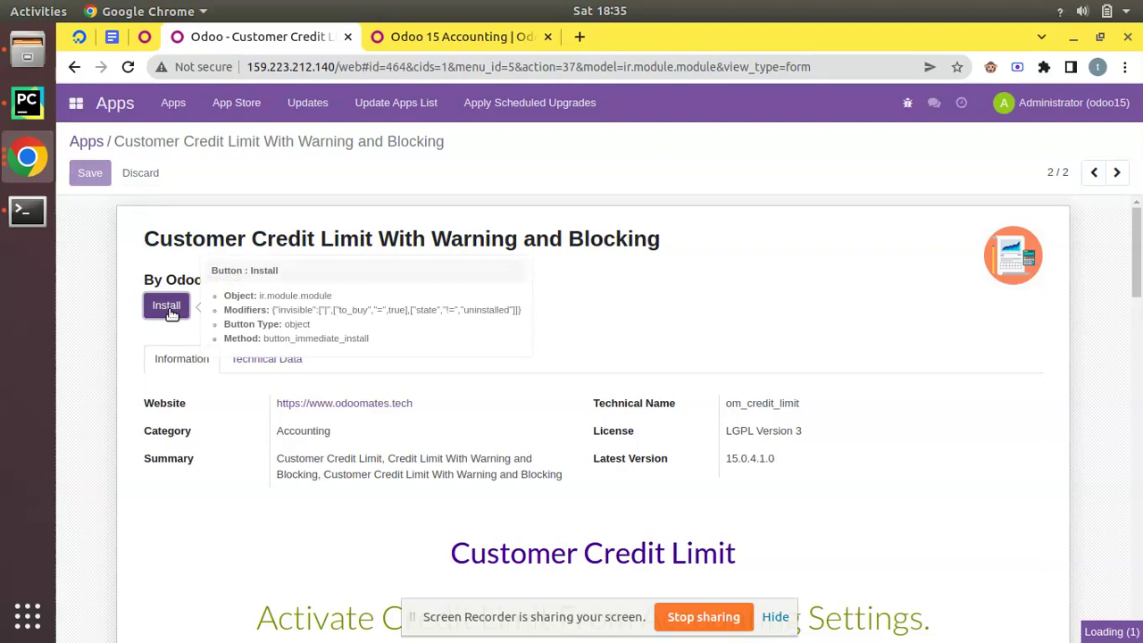